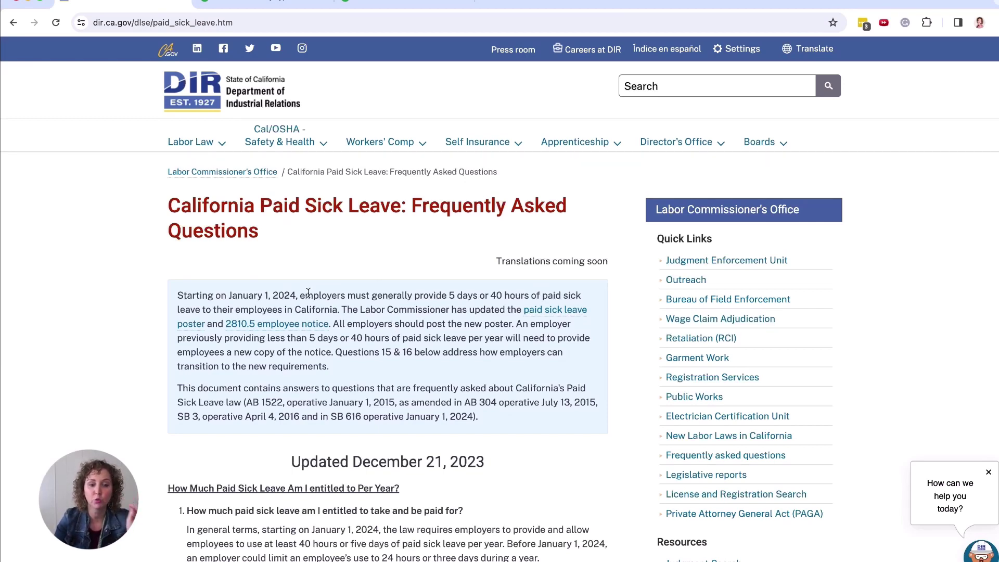
# Step: Highlight the January 1, 2024 date, then scroll the FAQ down to question 12 on accrual policy
pyautogui.moveTo(295, 297); pyautogui.dragTo(229, 297)
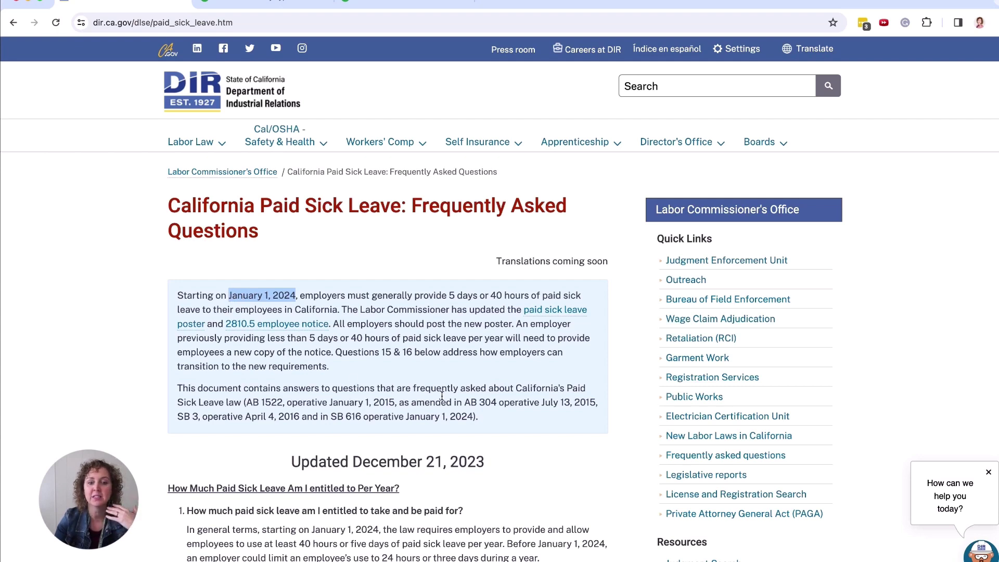
pyautogui.click(460, 298)
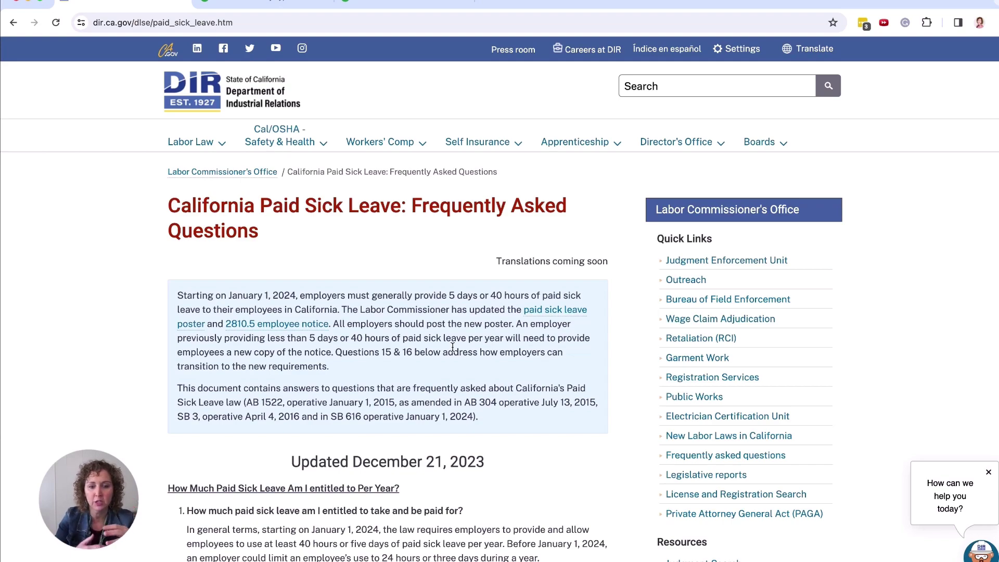
pyautogui.scroll(-10, 411, 478)
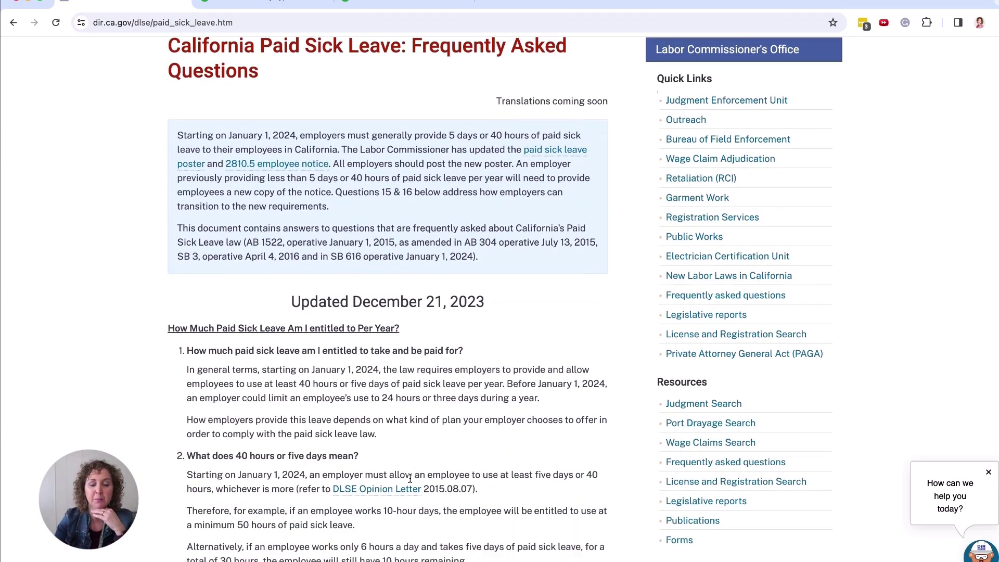
pyautogui.scroll(3, 410, 478)
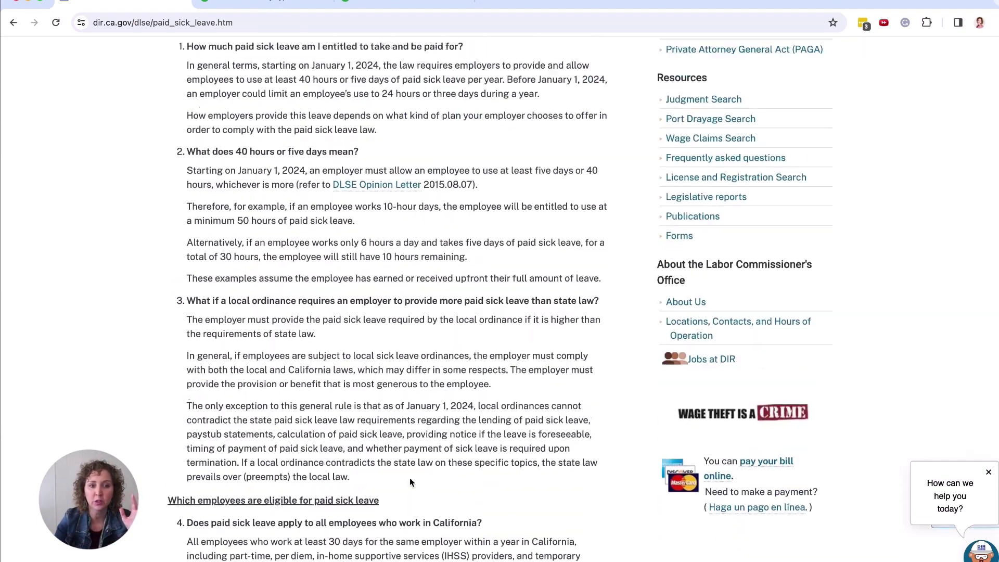
pyautogui.scroll(-8, 361, 340)
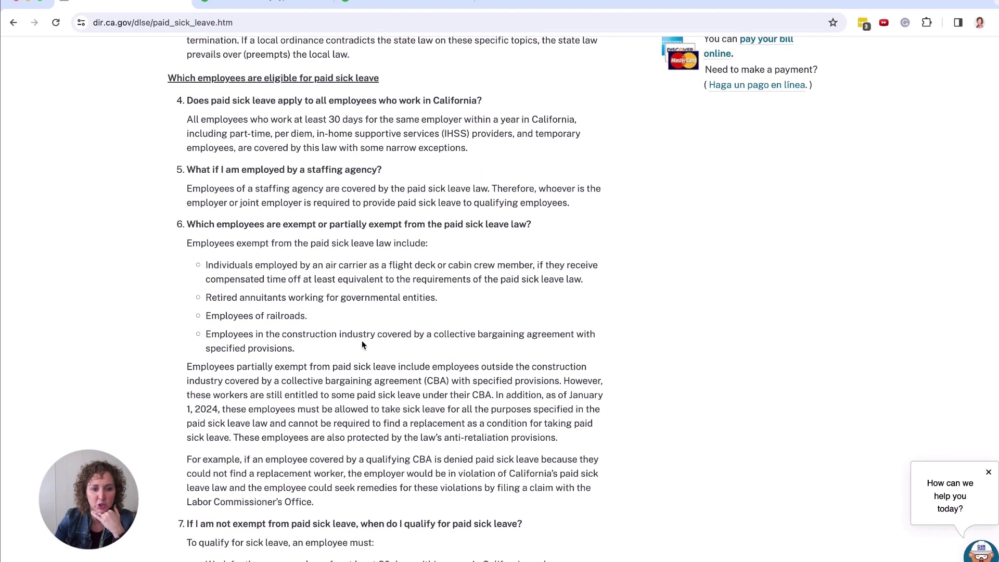
pyautogui.scroll(-15, 361, 341)
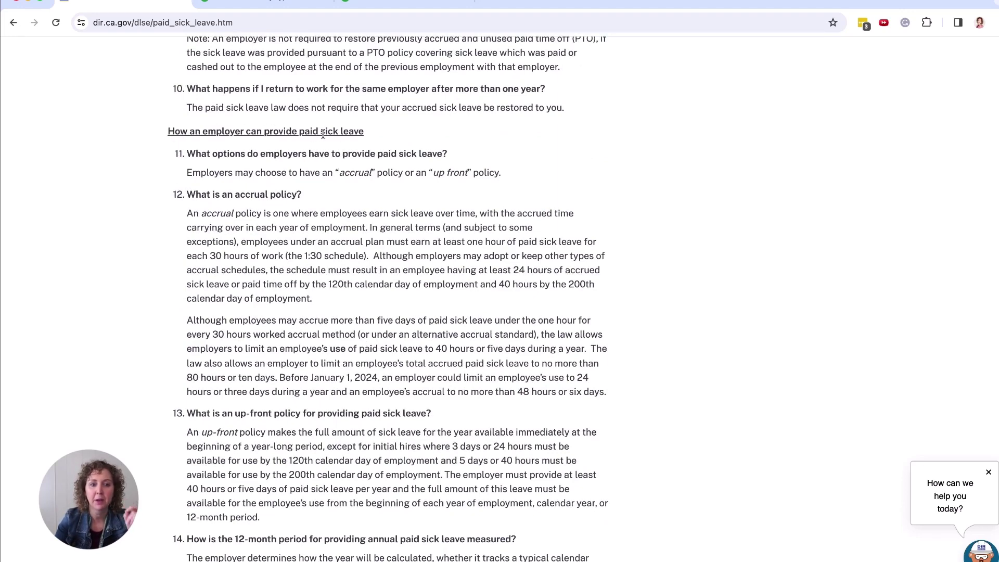
pyautogui.scroll(-1, 341, 197)
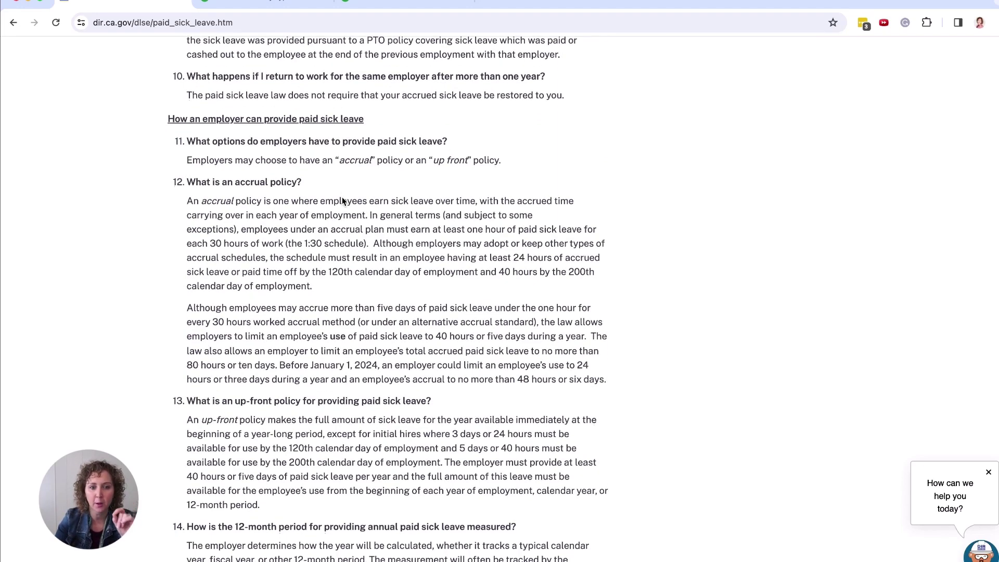
# Step: Highlight 'accrual policy' and the one-hour-per-30-hours rule, then '40 hours by the 200th' day
pyautogui.moveTo(235, 121); pyautogui.dragTo(296, 121)
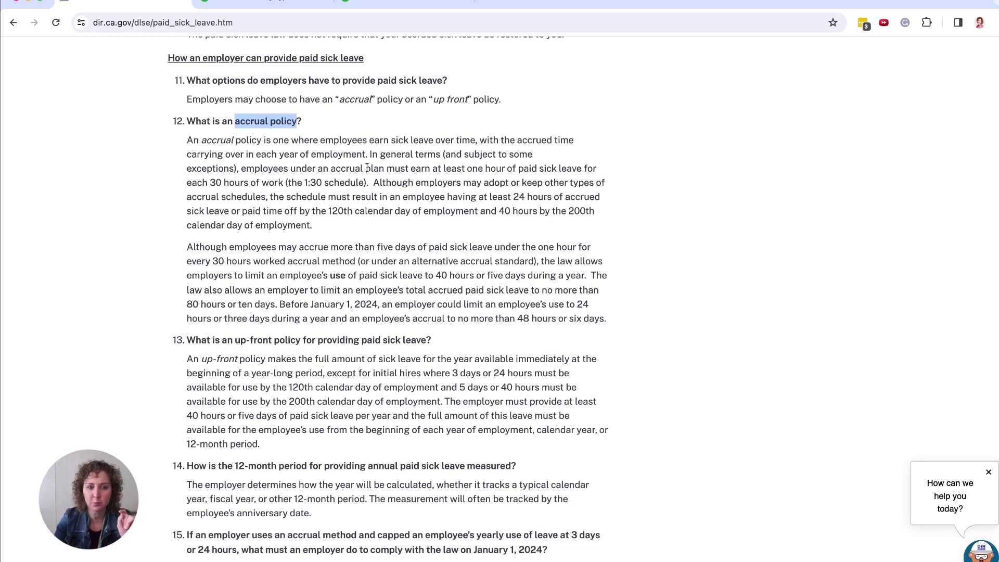
pyautogui.moveTo(241, 169); pyautogui.dragTo(369, 178)
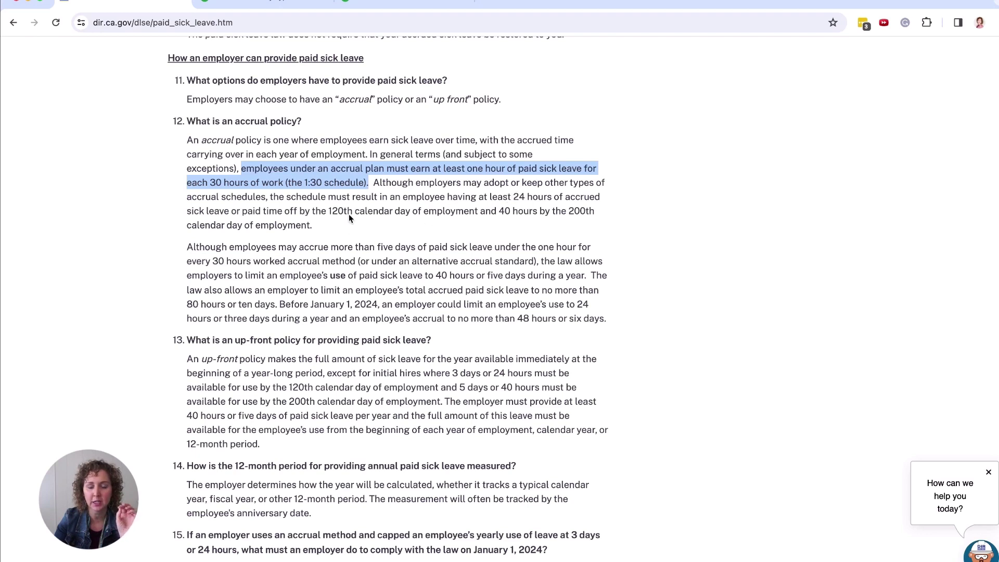
pyautogui.click(333, 209)
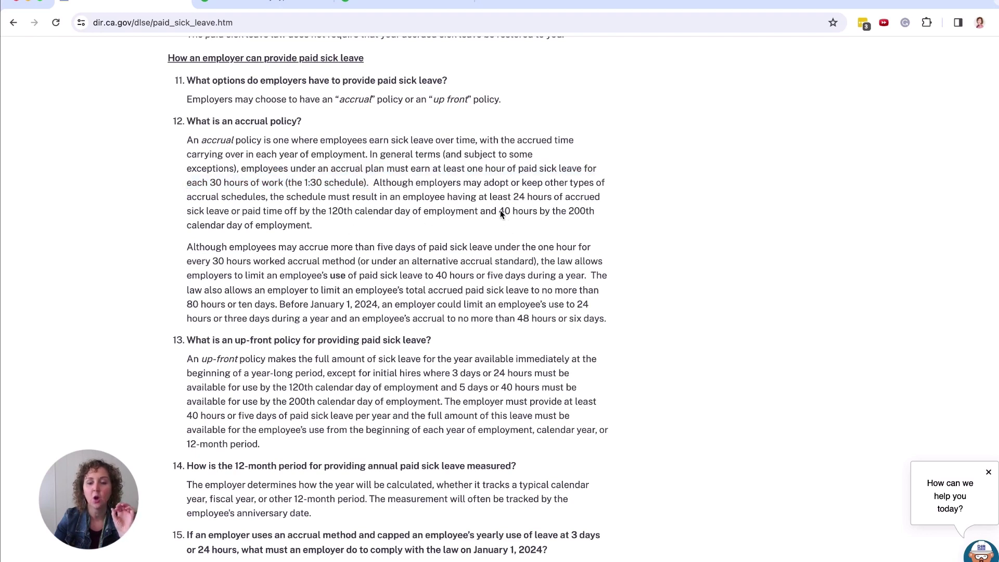
pyautogui.moveTo(499, 211); pyautogui.dragTo(597, 212)
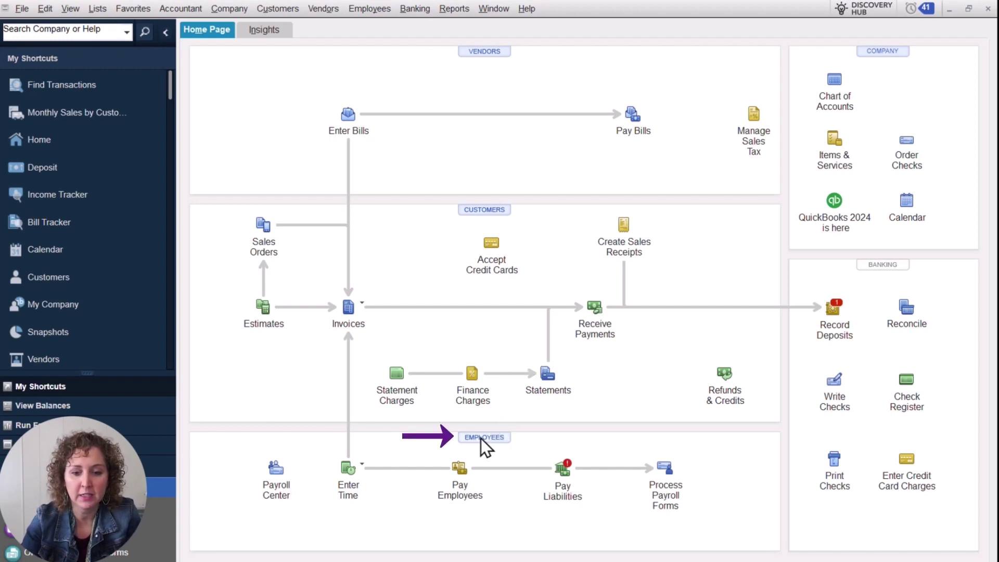
# Step: Go to the Employee Center and select Example Mel in the employee list
pyautogui.click(481, 438)
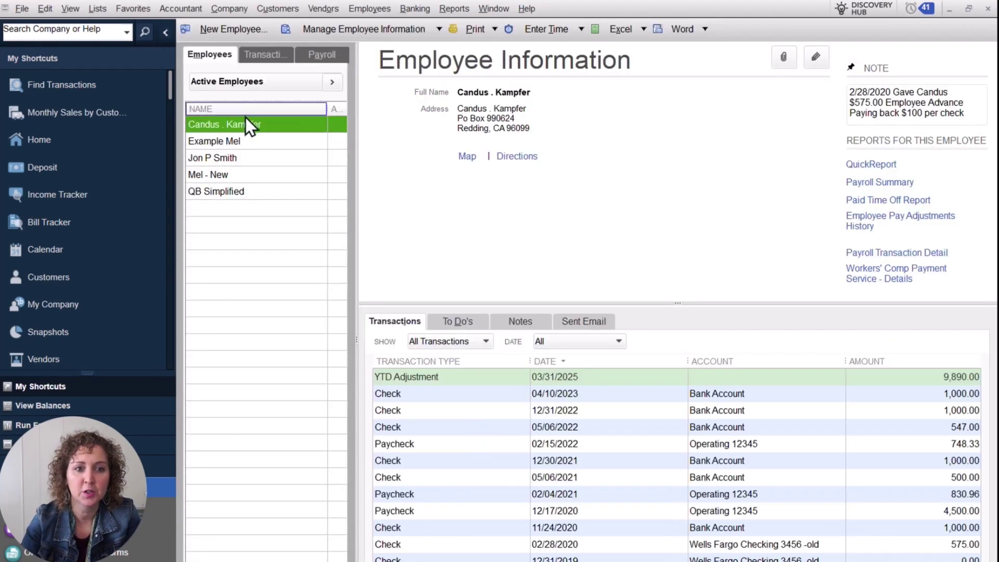
pyautogui.click(263, 172)
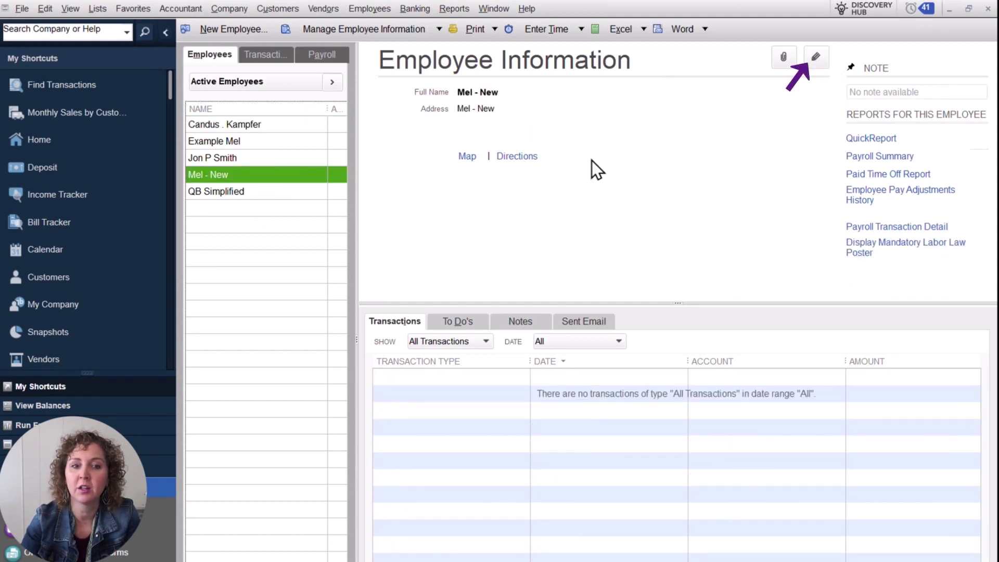
pyautogui.click(281, 142)
# Step: Edit Example Mel's record and review the Payroll Info sick/vacation settings, cancelling without changes
pyautogui.click(816, 58)
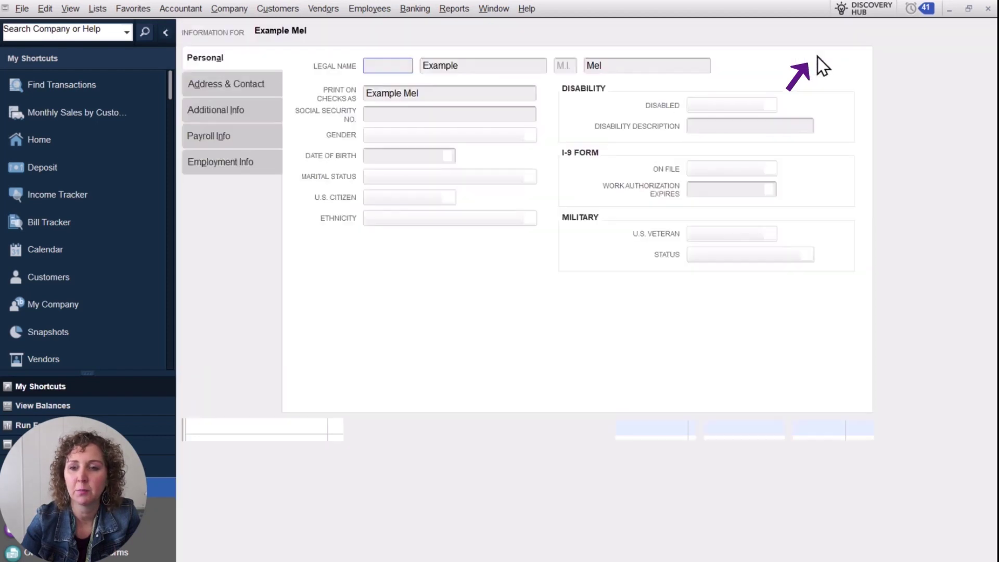
pyautogui.click(244, 137)
pyautogui.click(249, 64)
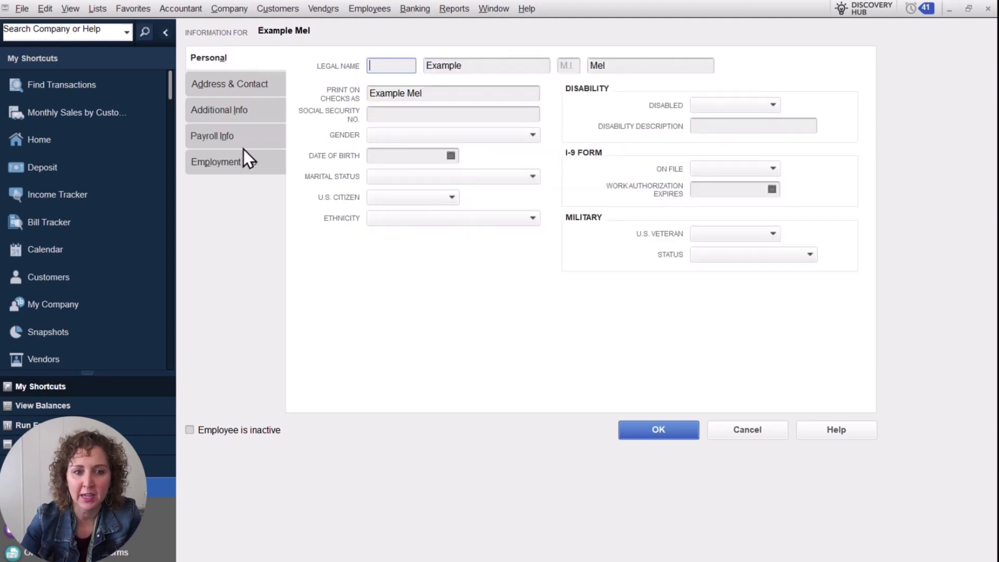
pyautogui.click(227, 138)
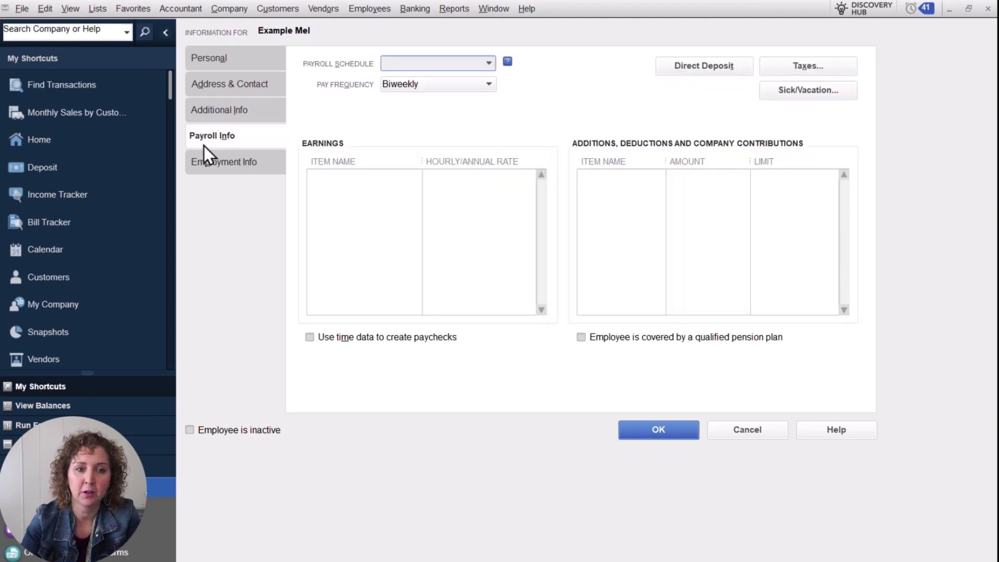
pyautogui.click(811, 91)
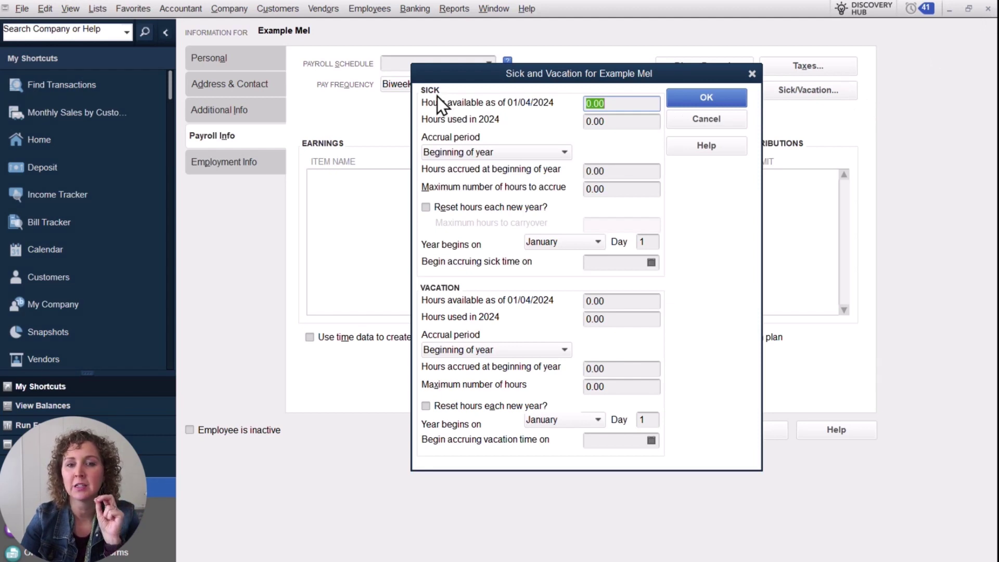
pyautogui.click(707, 124)
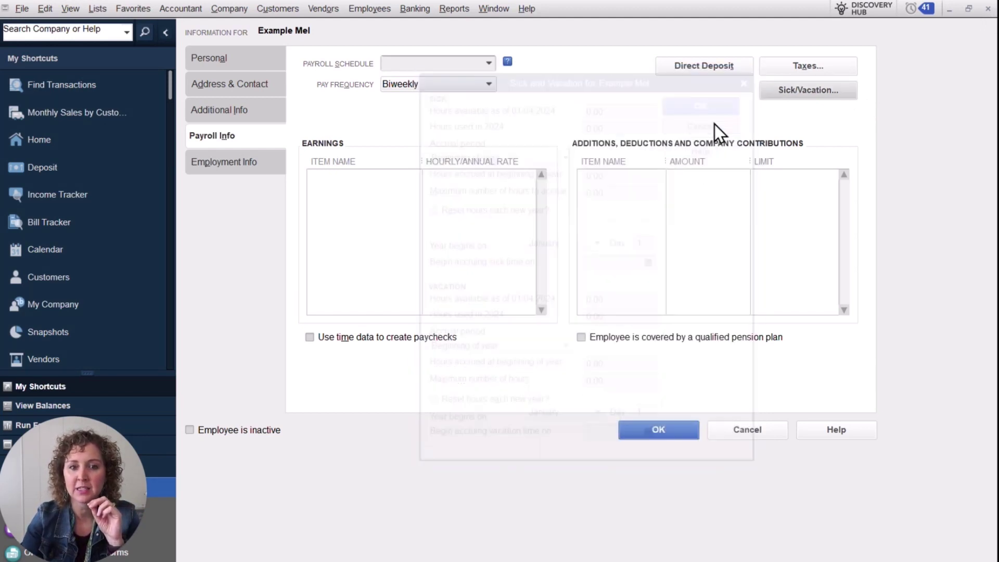
# Step: Set the first Earnings row's item name to Hourly
pyautogui.click(408, 179)
pyautogui.click(413, 179)
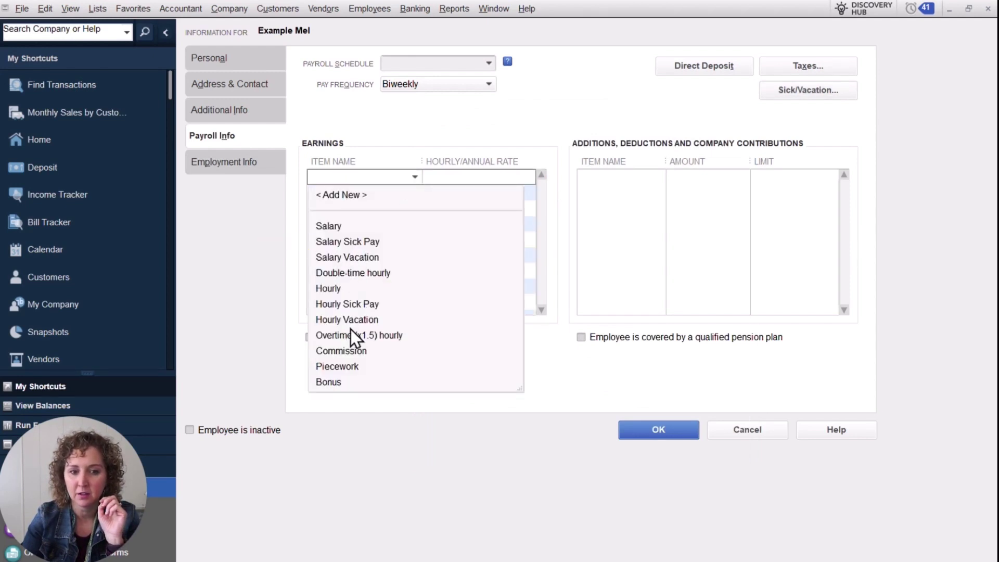
pyautogui.click(356, 305)
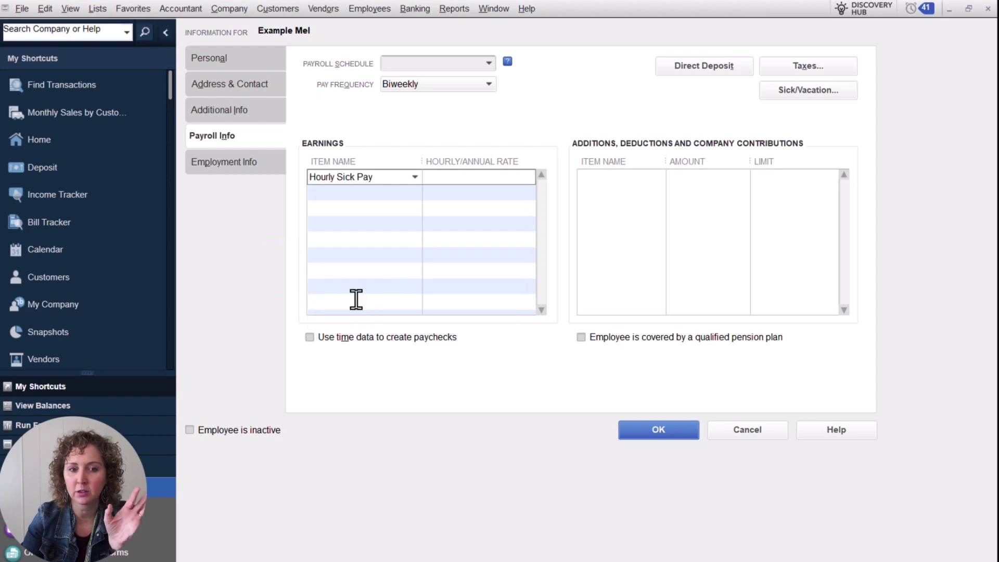
pyautogui.click(99, 7)
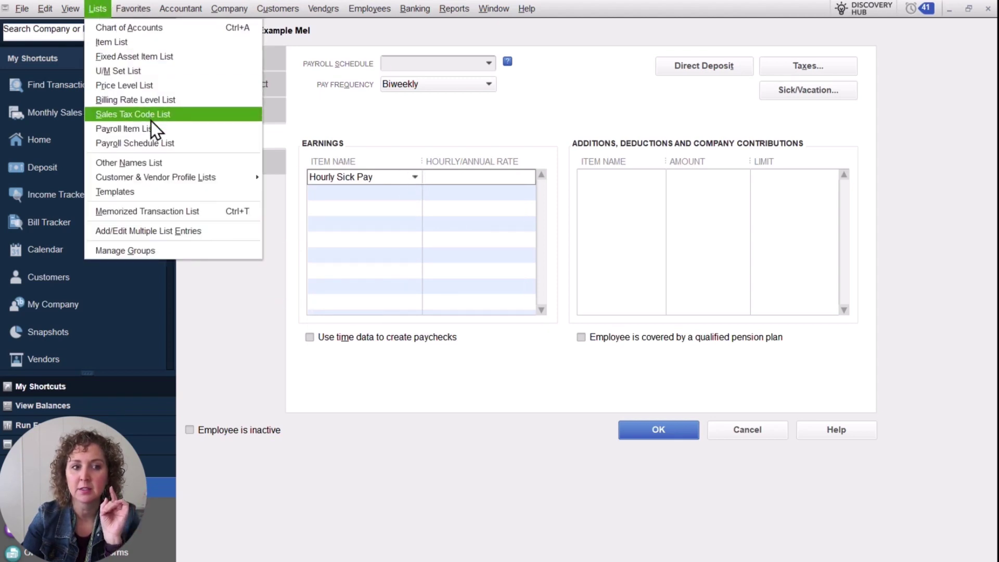
pyautogui.click(448, 130)
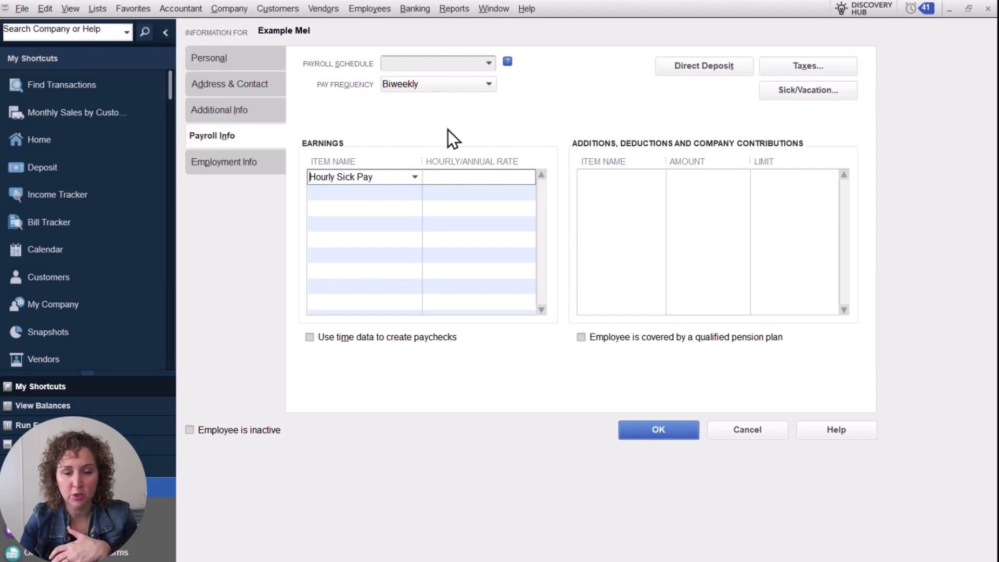
pyautogui.click(415, 178)
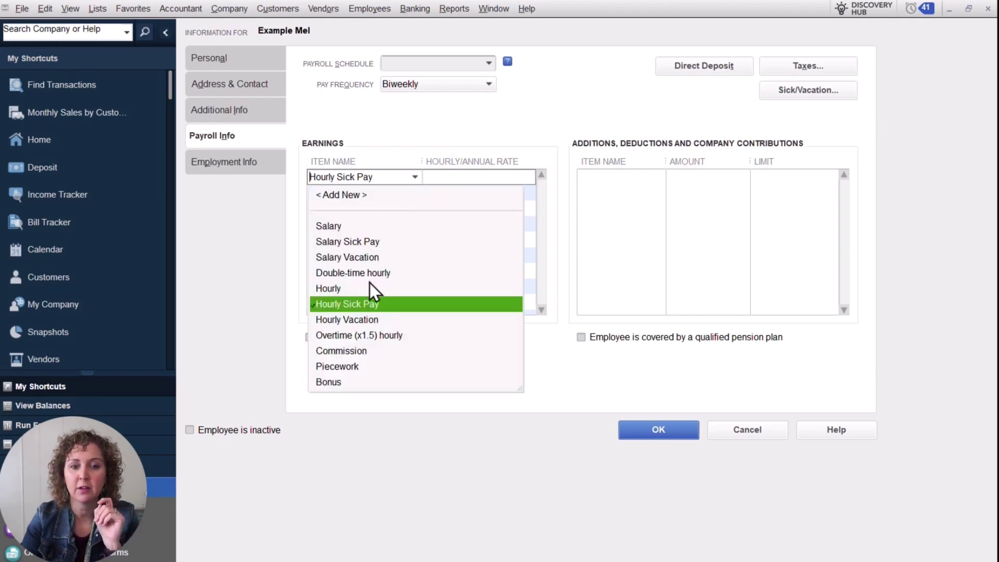
pyautogui.click(369, 275)
pyautogui.click(400, 197)
pyautogui.click(410, 175)
pyautogui.click(410, 176)
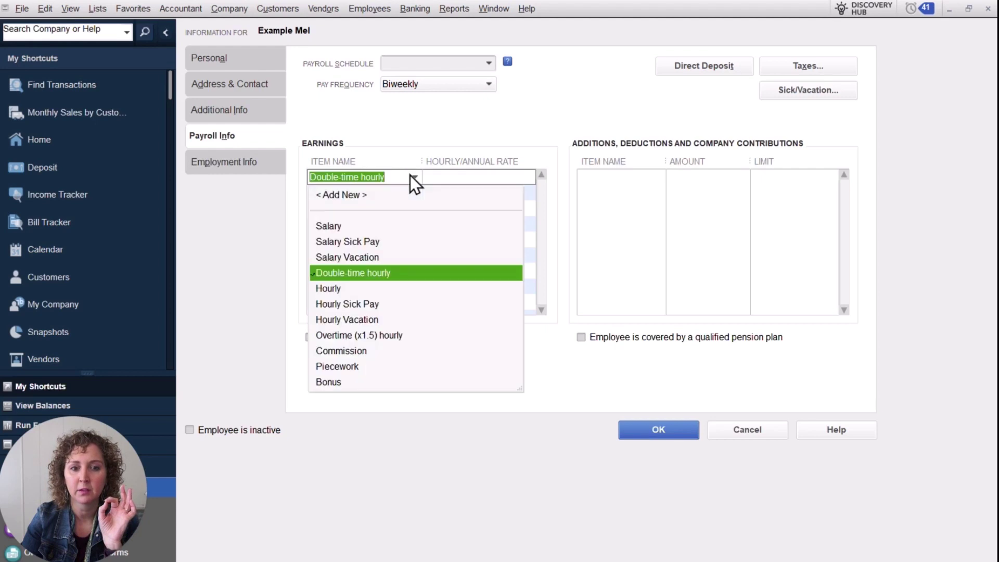
pyautogui.click(350, 285)
pyautogui.click(412, 196)
# Step: Add Hourly Sick Pay and Hourly Vacation as the second and third earnings items
pyautogui.click(414, 193)
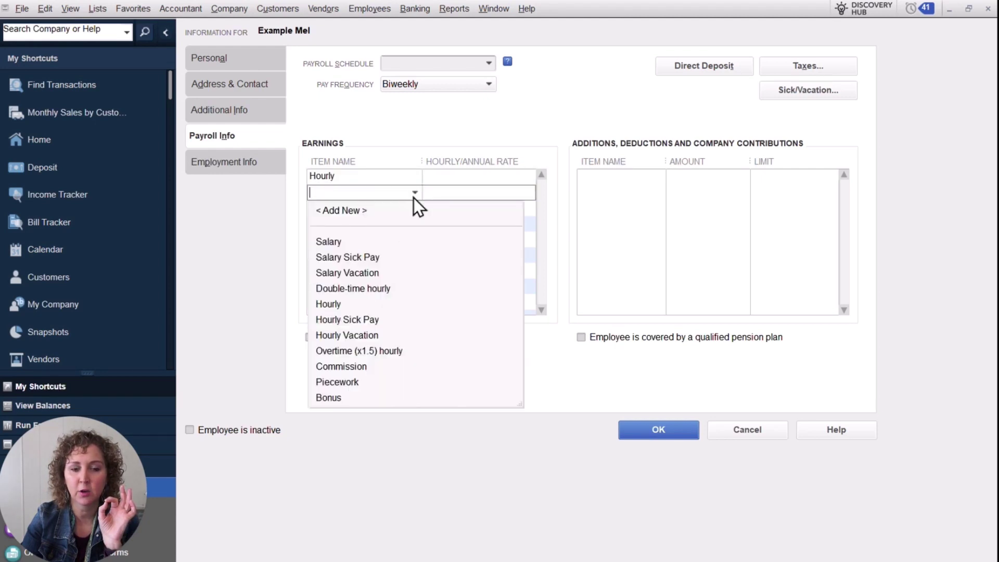
pyautogui.click(371, 318)
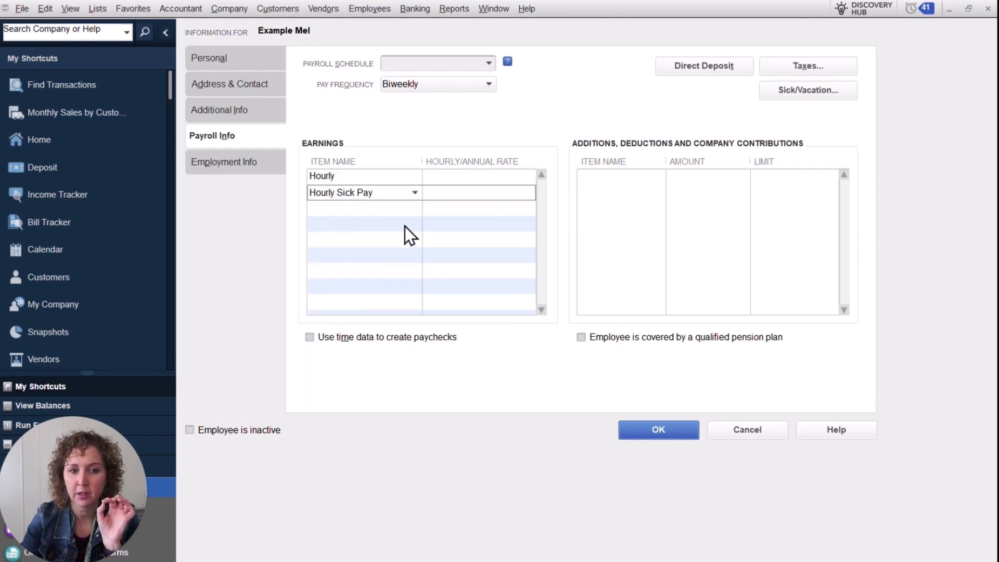
pyautogui.click(412, 208)
pyautogui.click(414, 209)
pyautogui.click(394, 352)
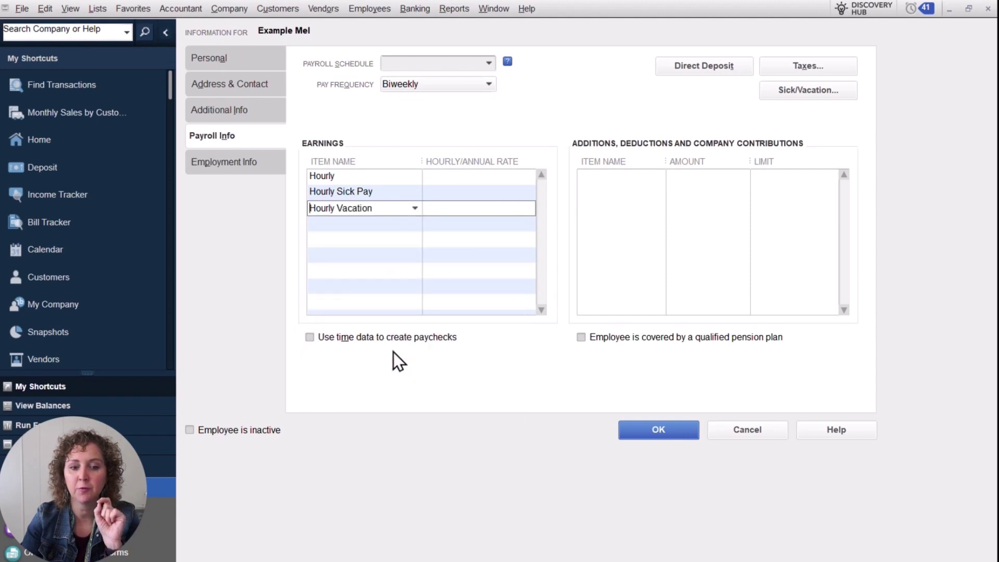
pyautogui.click(456, 178)
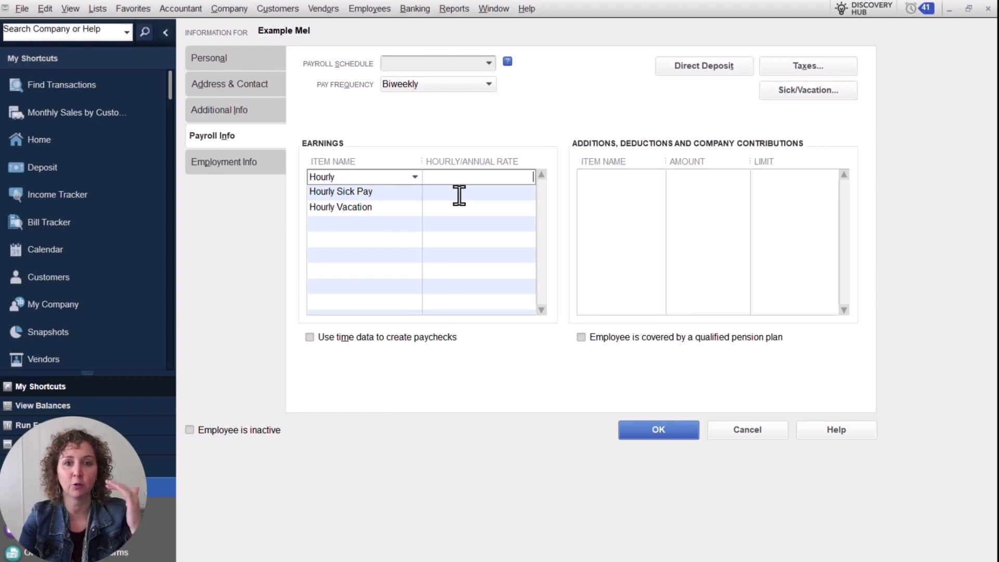
pyautogui.click(459, 192)
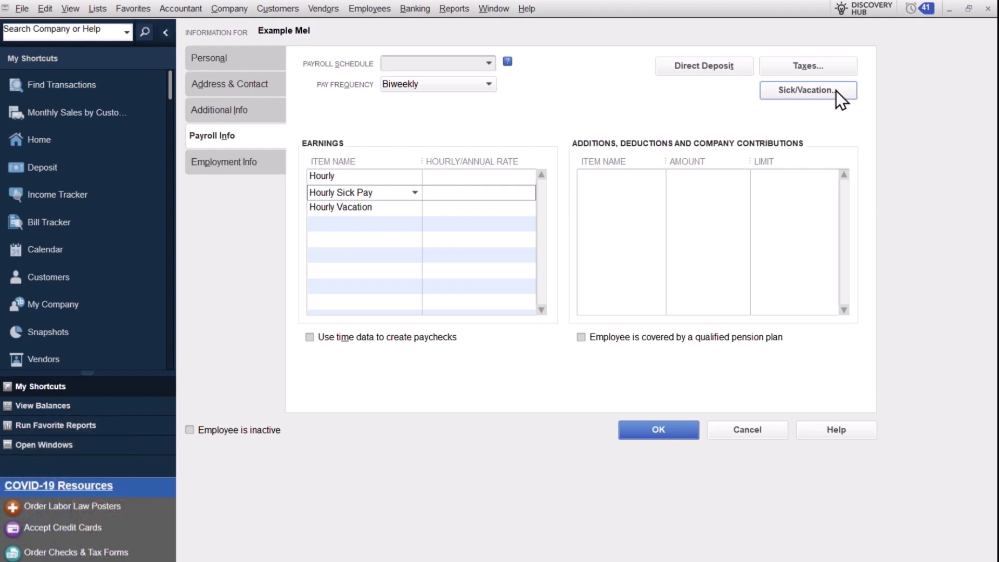
# Step: Bring up the Sick/Vacation settings, check the 0.00 sick hours, and expand the Accrual period list
pyautogui.click(802, 91)
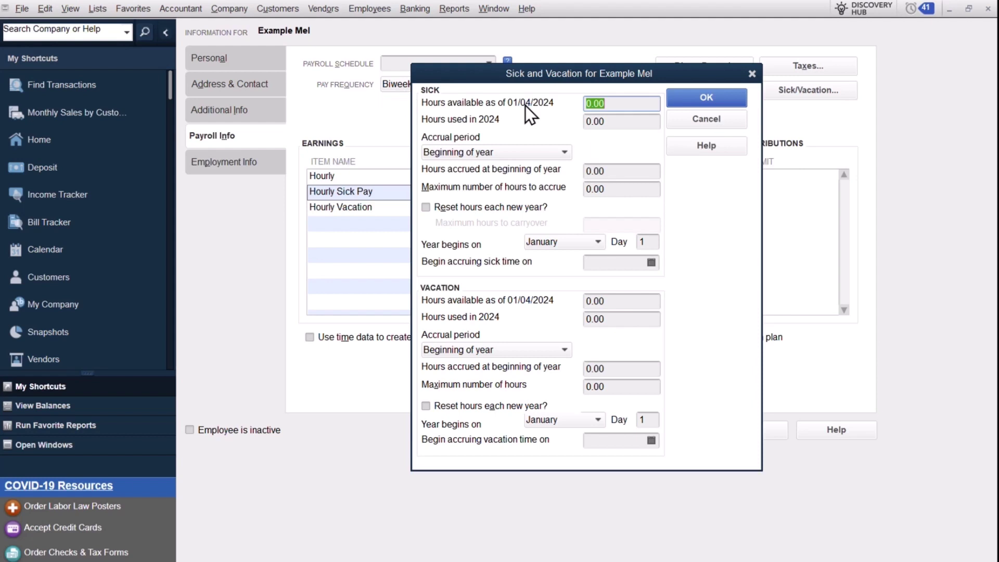
pyautogui.click(602, 104)
pyautogui.moveTo(602, 104); pyautogui.dragTo(587, 104)
pyautogui.moveTo(605, 121); pyautogui.dragTo(583, 121)
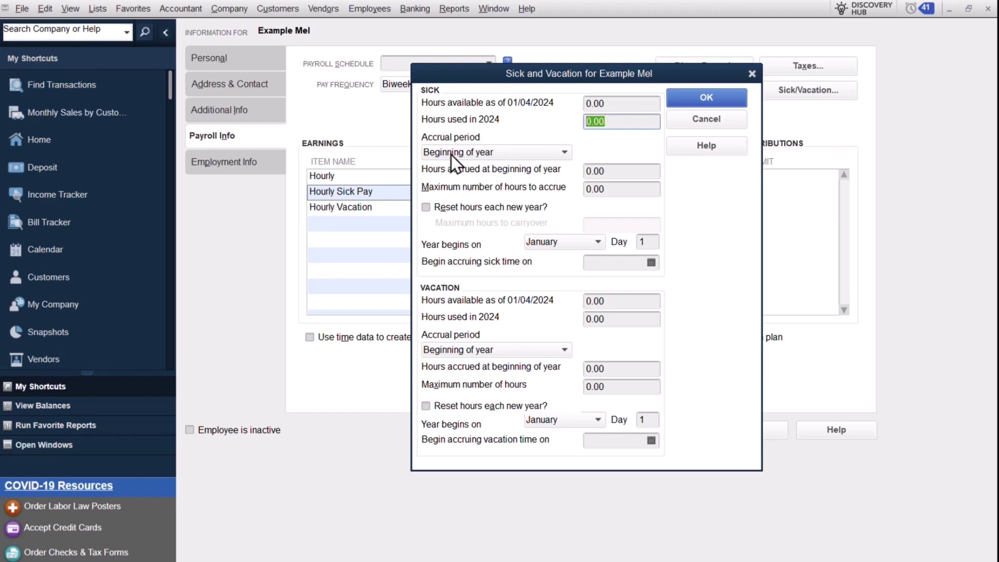
pyautogui.click(608, 119)
pyautogui.click(550, 153)
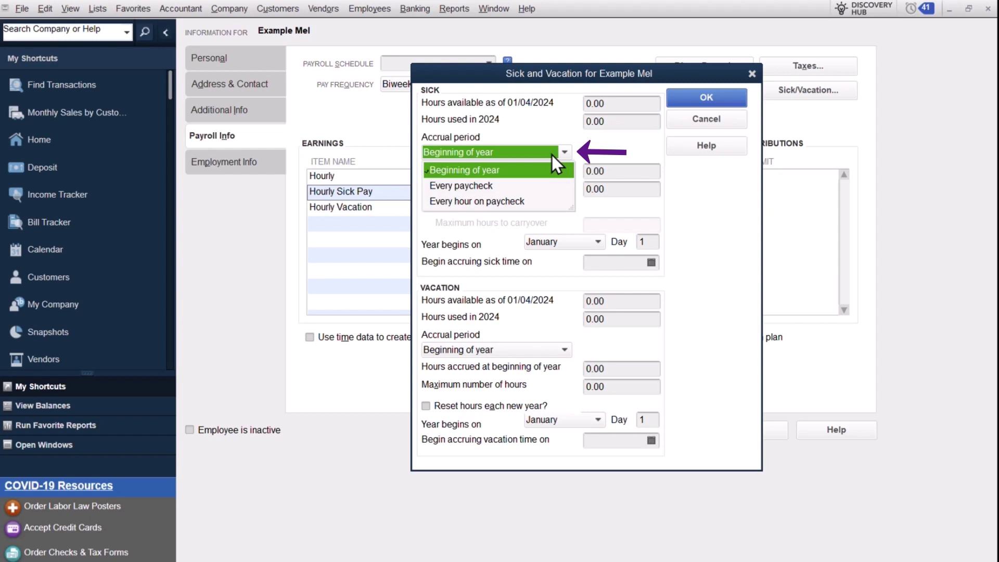
# Step: Set the sick accrual period to Every hour on paycheck
pyautogui.click(470, 188)
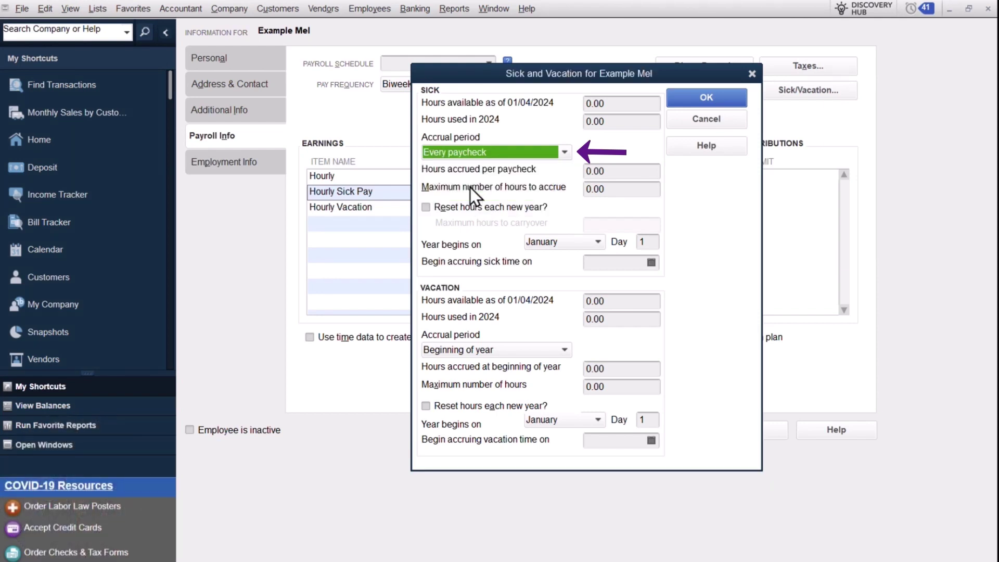
pyautogui.click(523, 153)
pyautogui.click(500, 203)
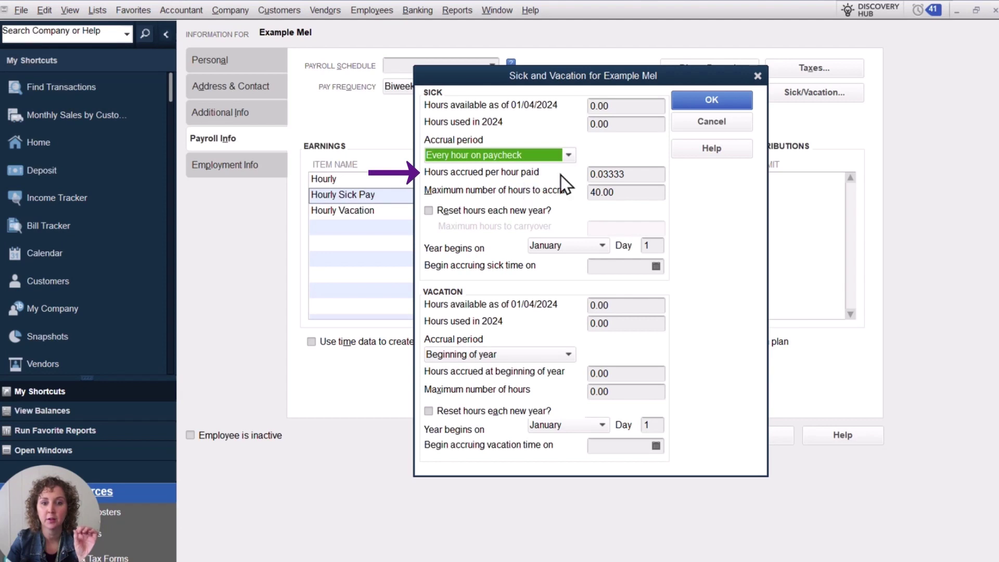
# Step: Enter .0333333 hours accrued per hour paid and enable Reset hours each new year
pyautogui.moveTo(633, 177); pyautogui.dragTo(569, 178)
pyautogui.press('BackSpace')
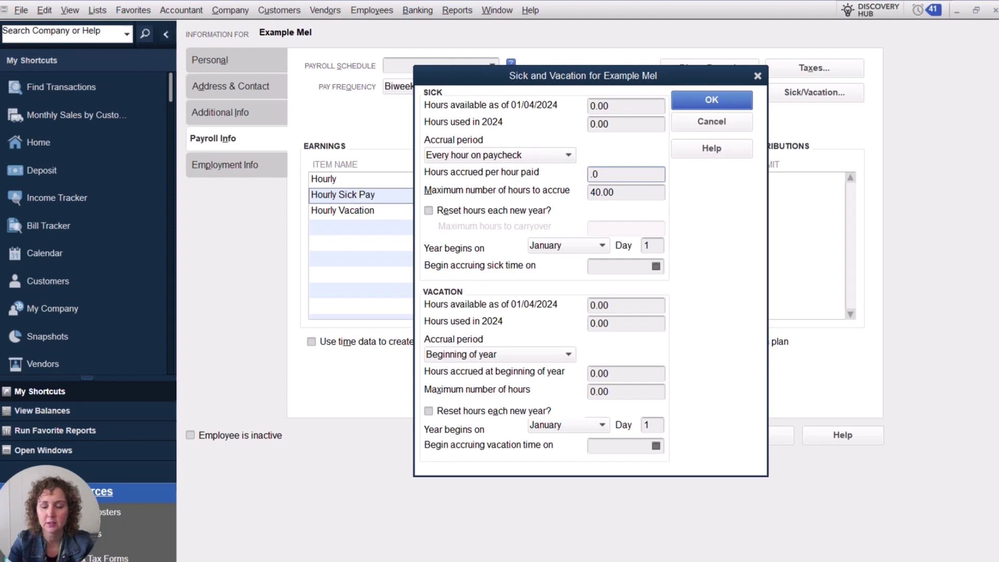
pyautogui.press('BackSpace')
pyautogui.press('BackSpace')
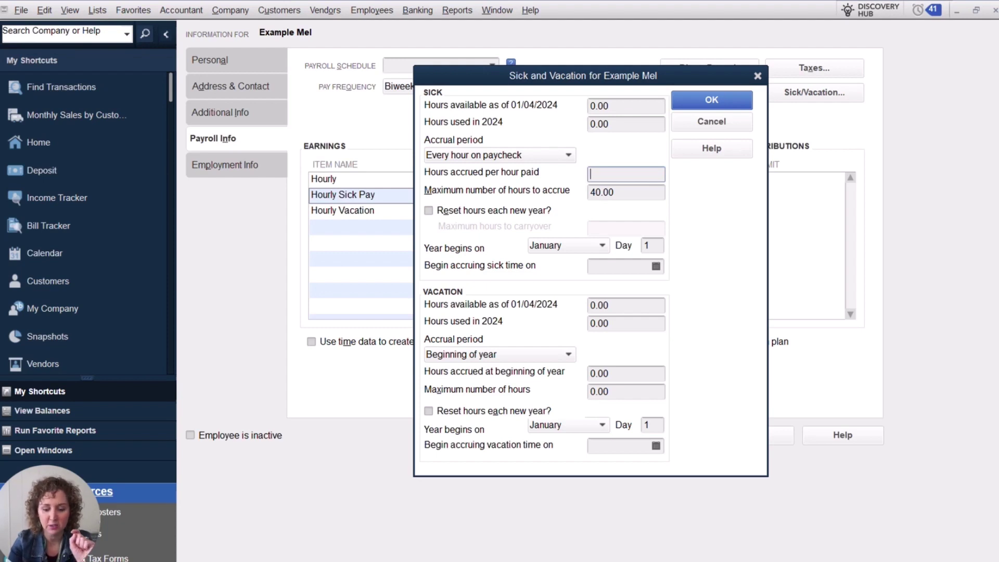
pyautogui.write('.03')
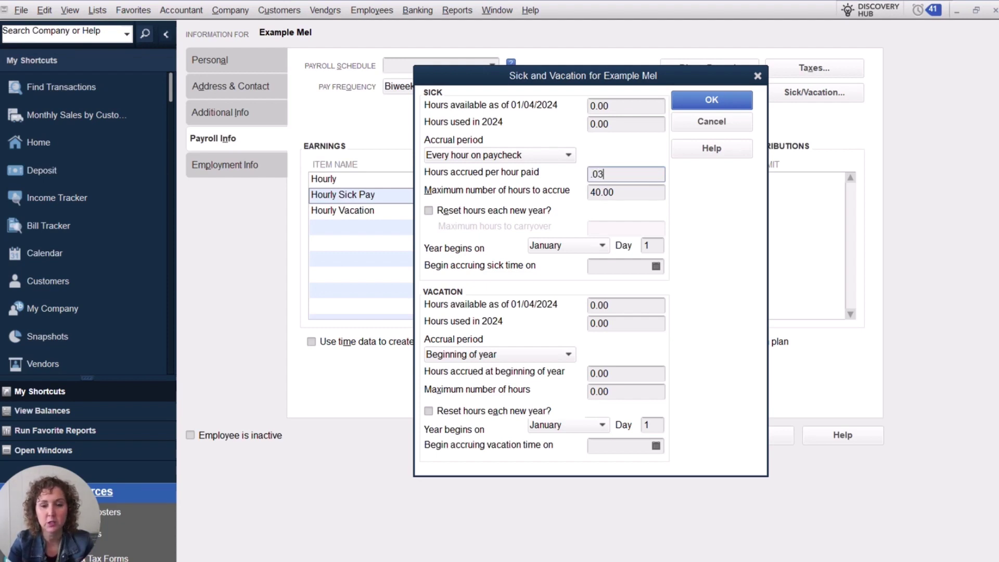
pyautogui.write('333333')
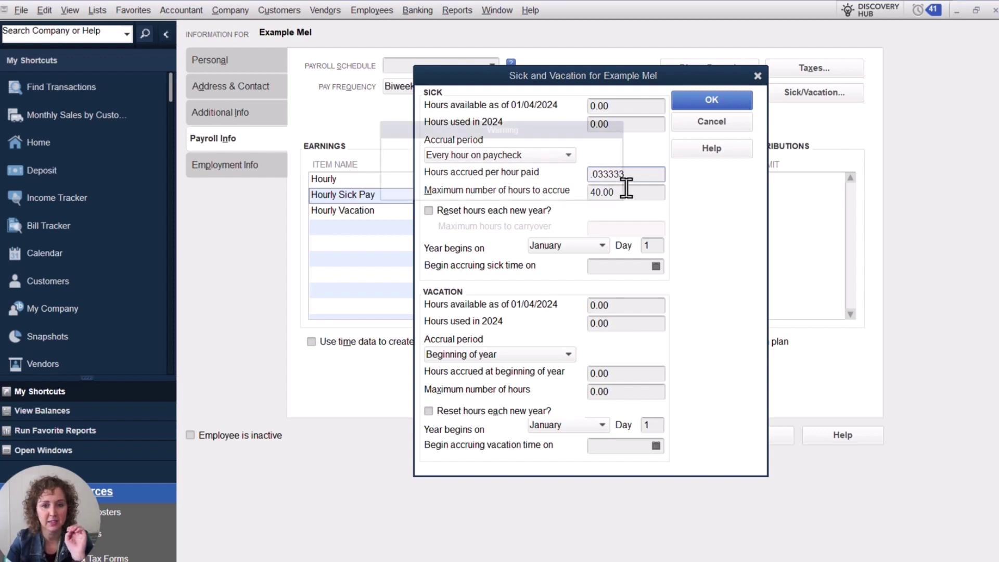
pyautogui.click(501, 177)
pyautogui.click(638, 175)
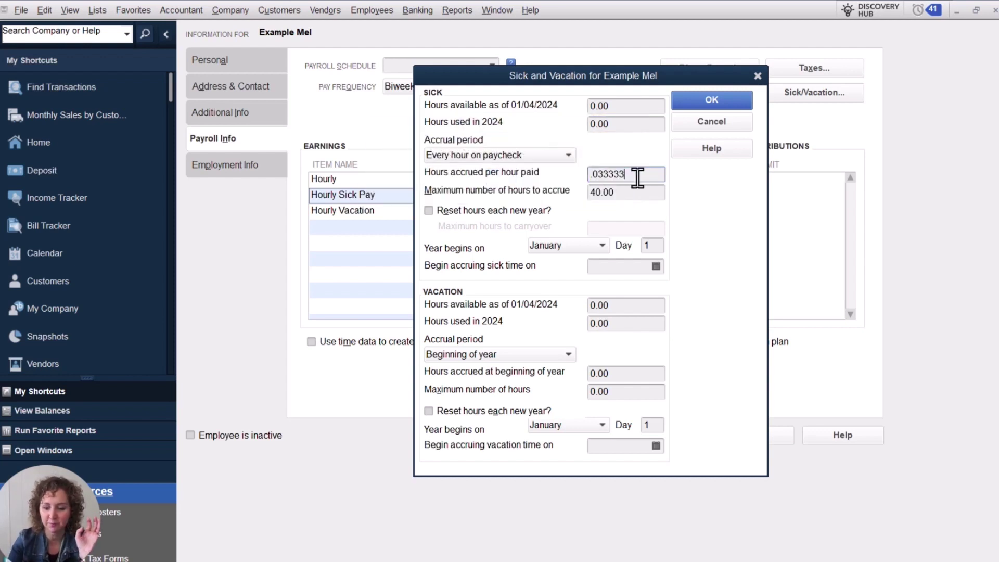
pyautogui.click(632, 190)
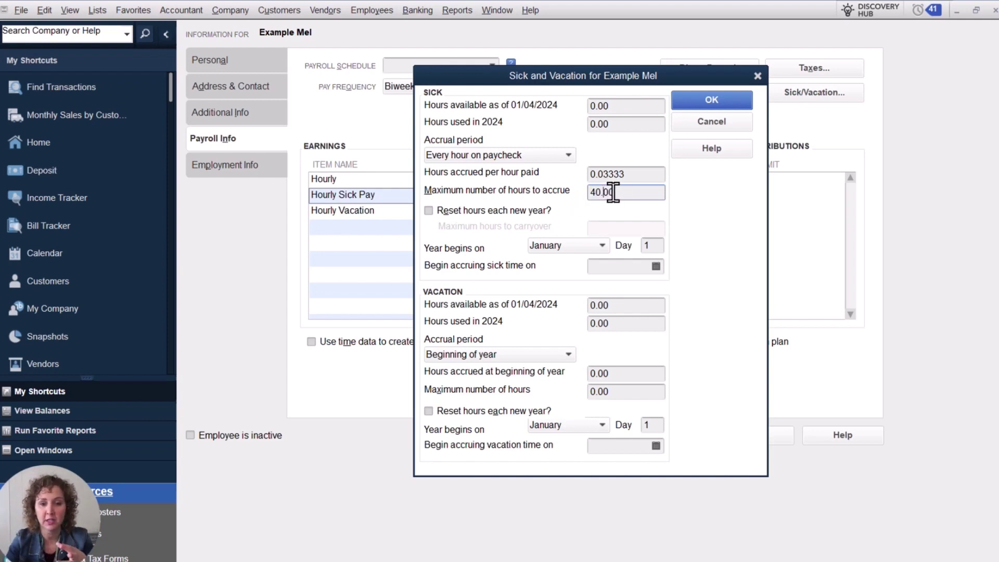
pyautogui.click(428, 211)
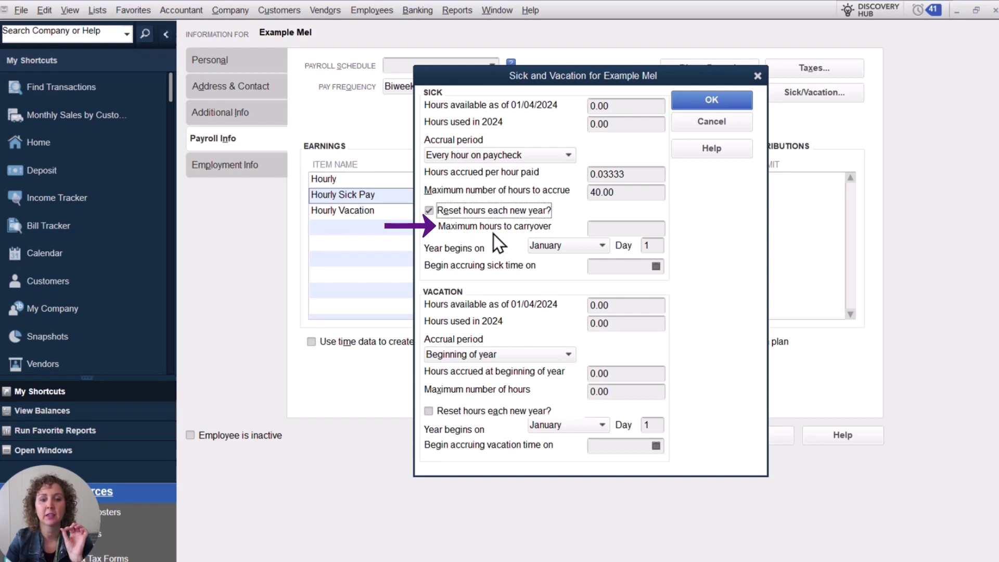
# Step: Enter a 40-hour sick maximum, switch the yearly reset off, and select the accrual rate
pyautogui.click(614, 228)
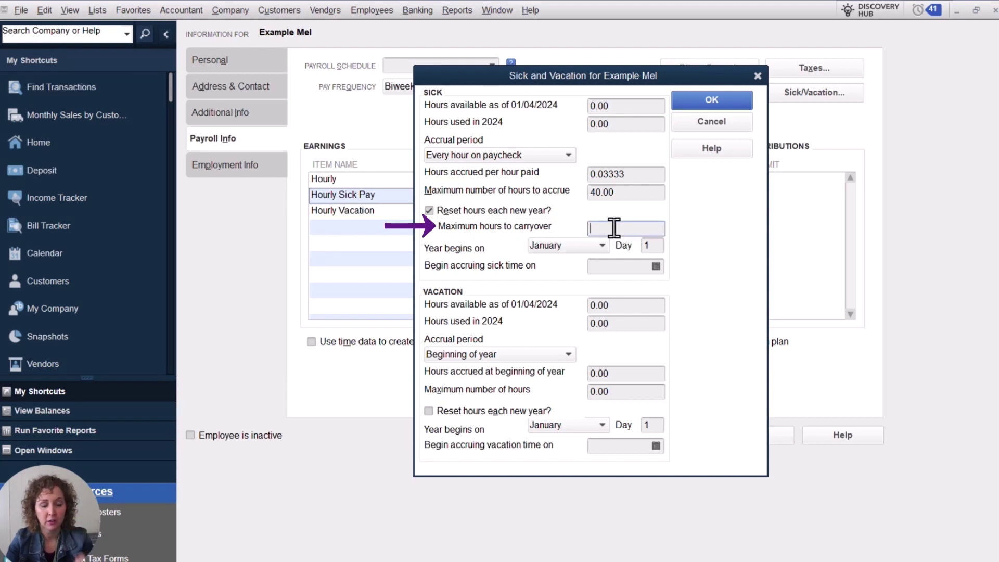
pyautogui.write('40')
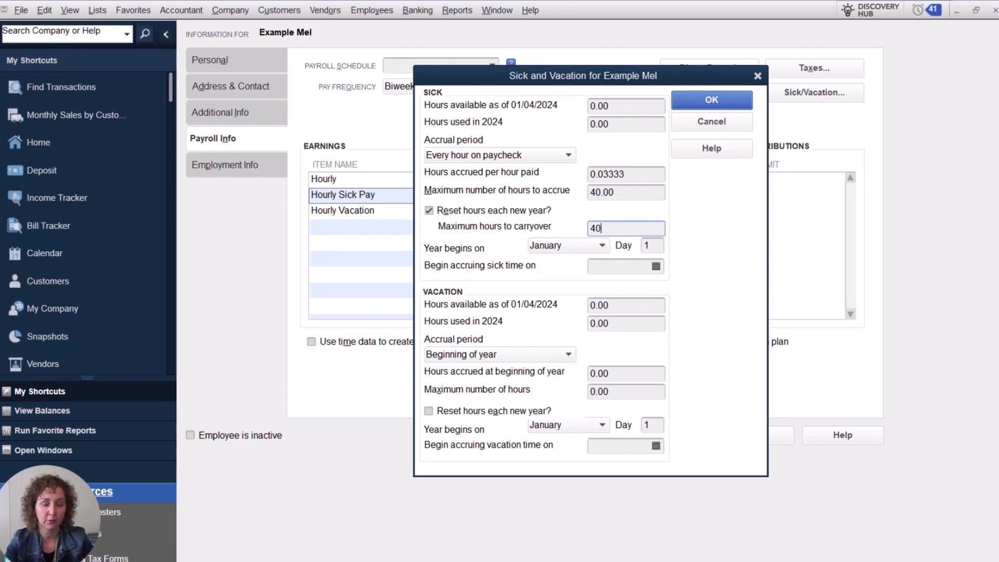
pyautogui.press('Tab')
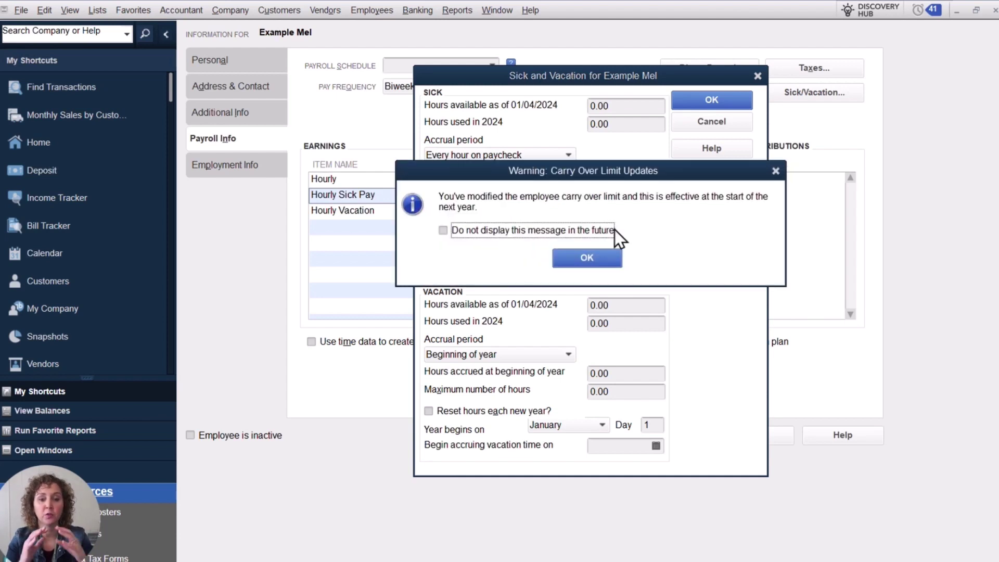
pyautogui.click(775, 170)
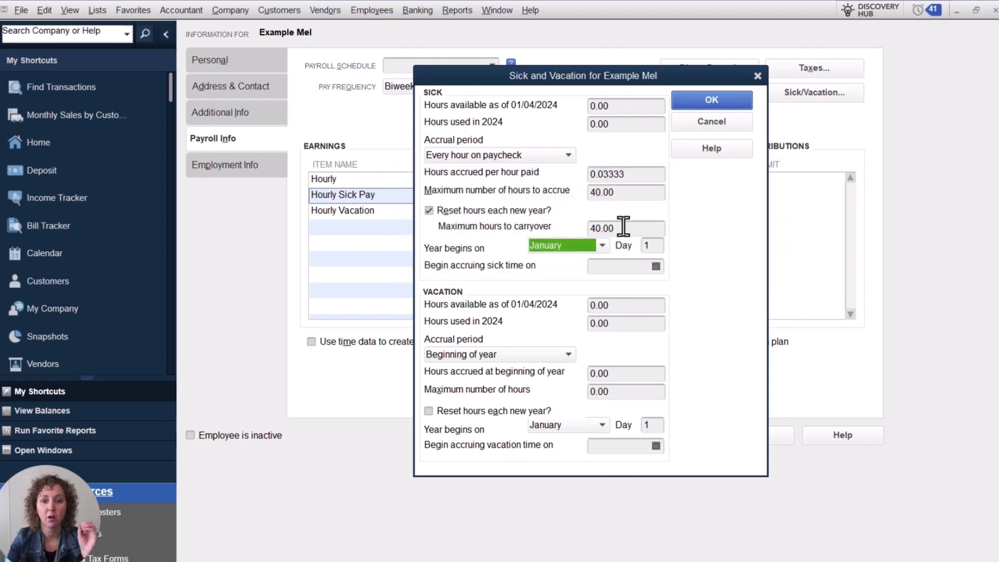
pyautogui.moveTo(658, 229); pyautogui.dragTo(551, 222)
pyautogui.press('BackSpace')
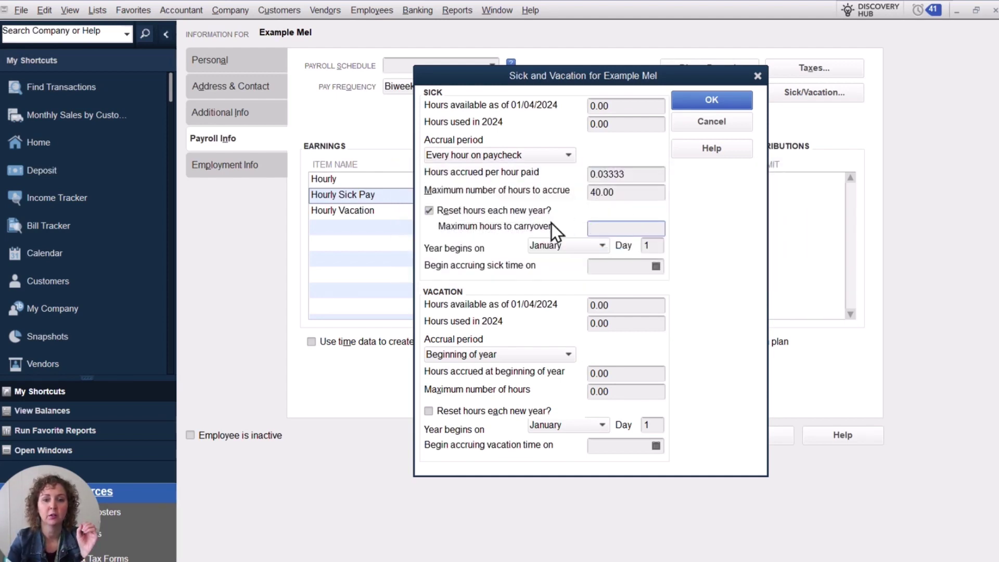
pyautogui.click(430, 210)
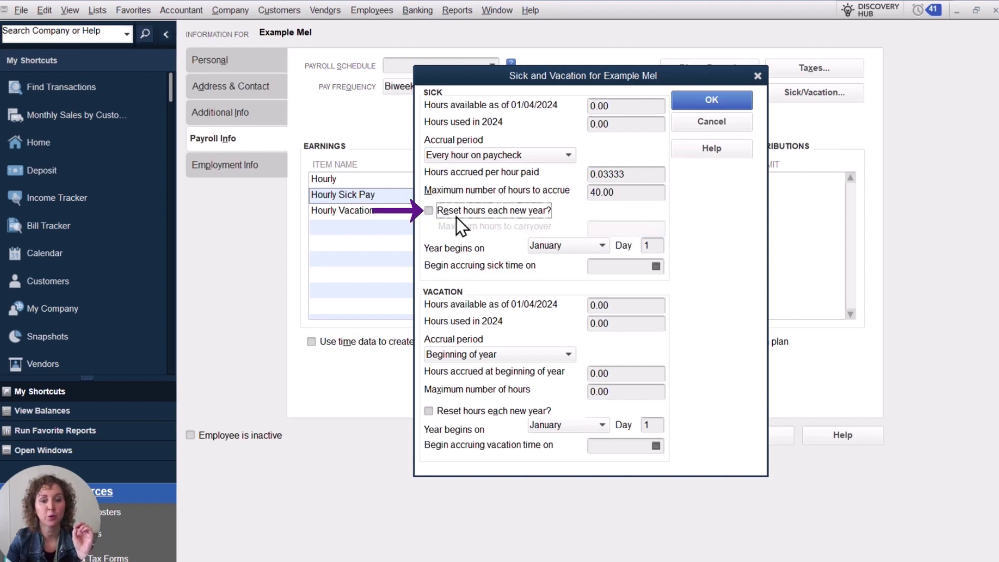
pyautogui.click(429, 210)
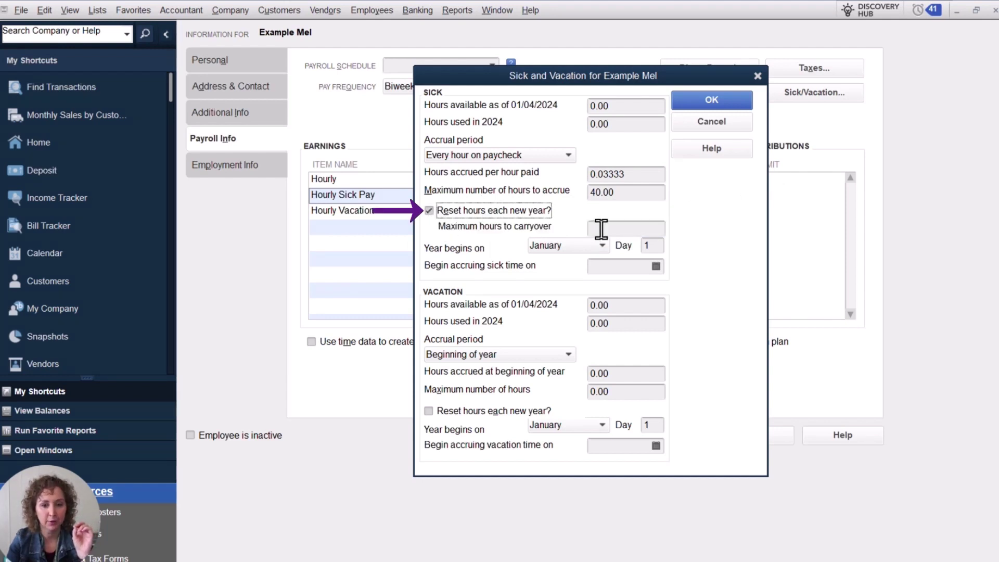
pyautogui.click(429, 211)
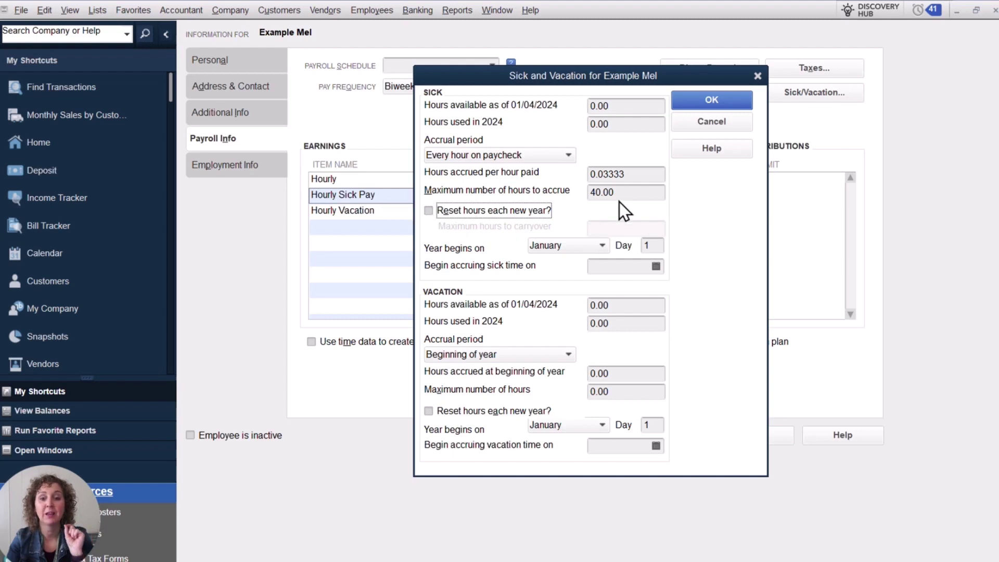
pyautogui.moveTo(628, 173); pyautogui.dragTo(592, 174)
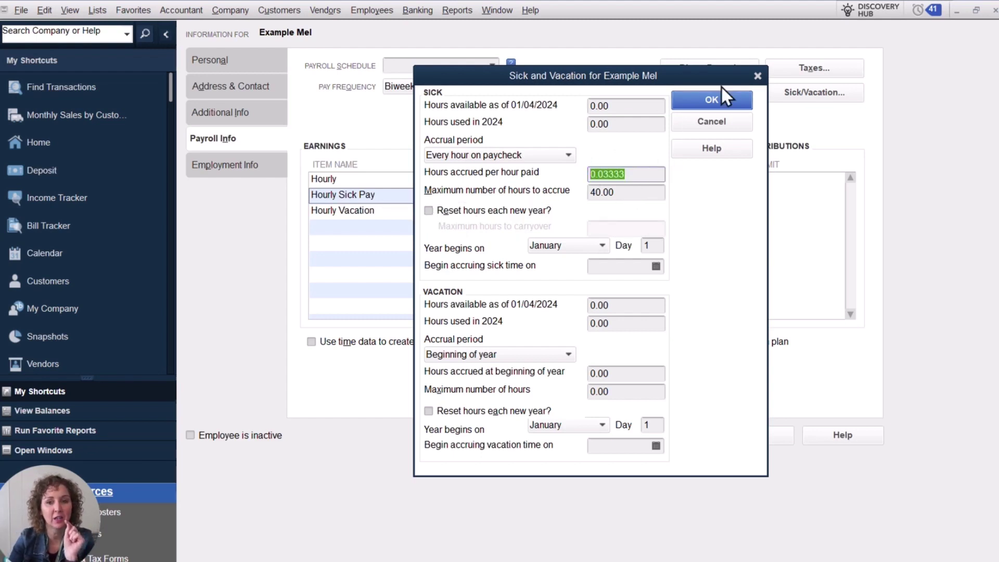
# Step: Save the sick settings, switch company time format to Minutes (10:12), and recheck Sick/Vacation
pyautogui.click(731, 96)
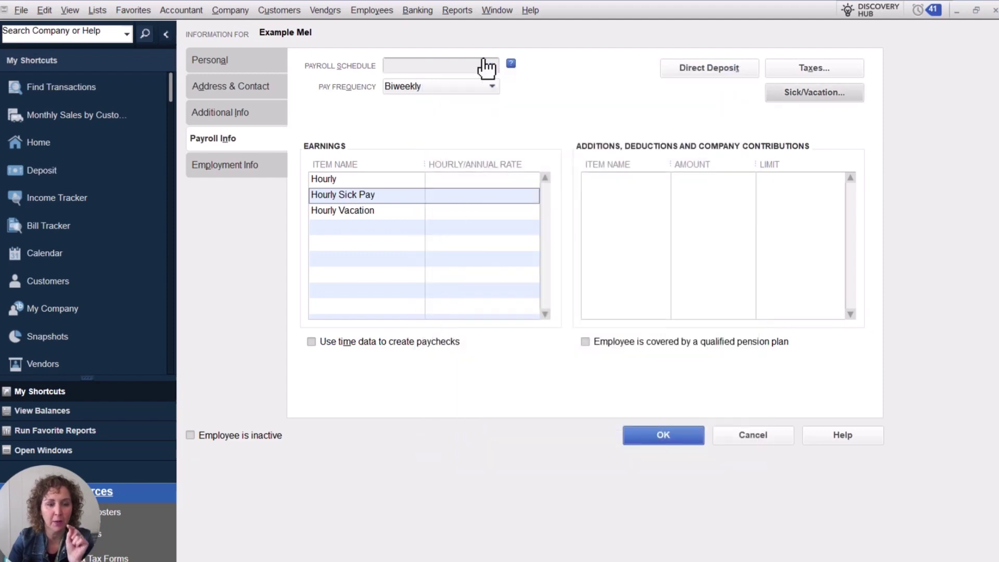
pyautogui.click(44, 11)
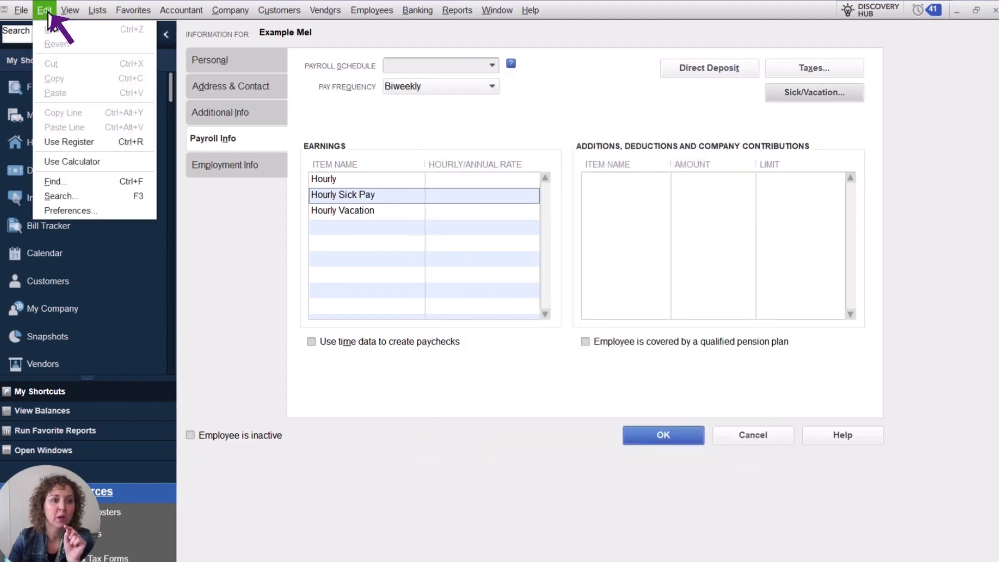
pyautogui.click(103, 209)
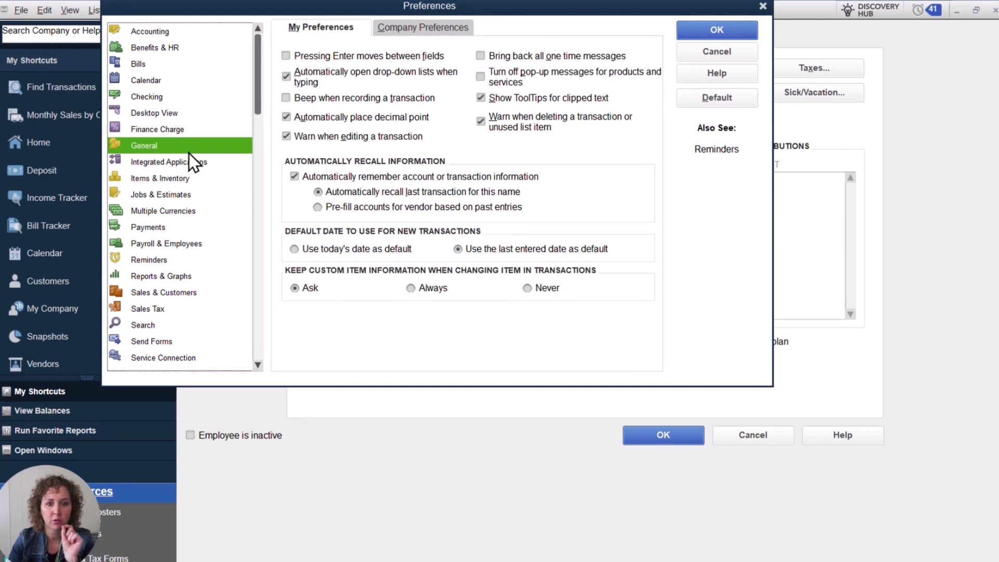
pyautogui.click(423, 26)
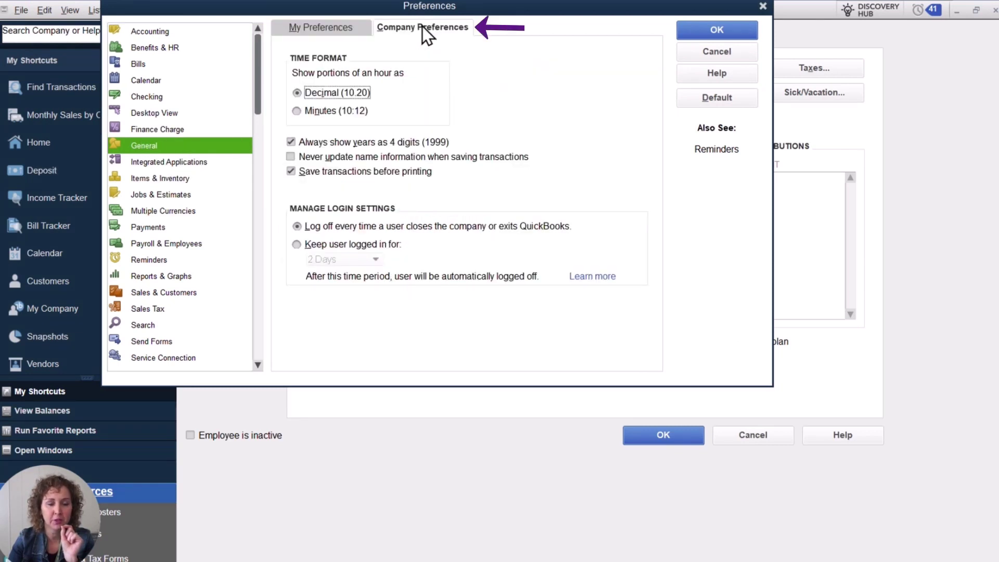
pyautogui.click(310, 111)
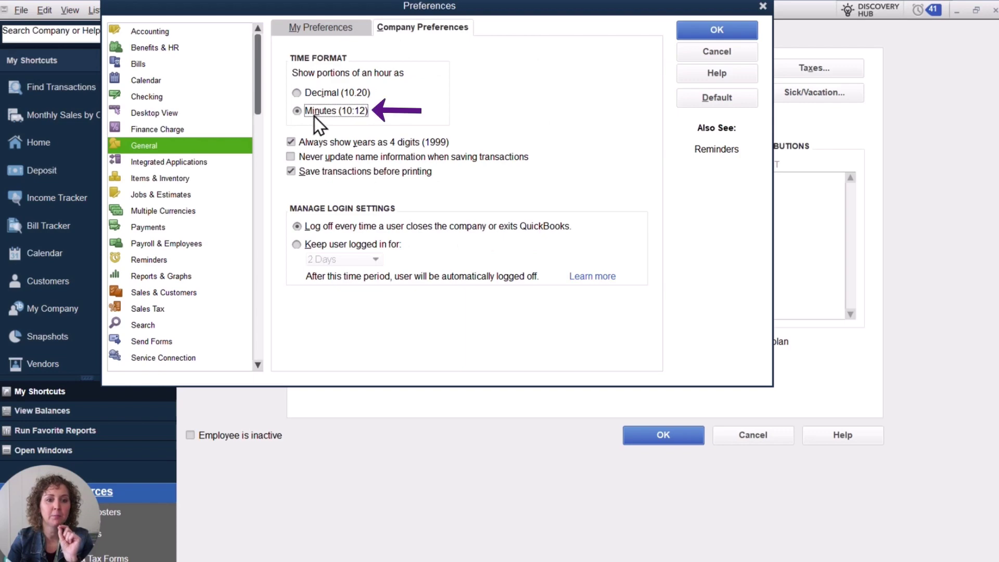
pyautogui.click(691, 28)
pyautogui.click(800, 95)
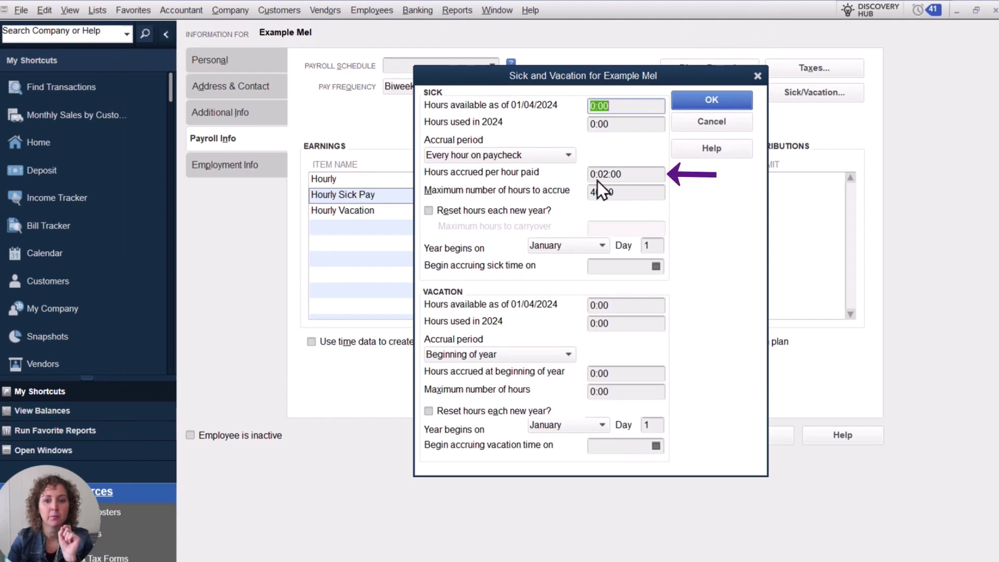
# Step: Restore the Decimal (10.20) company time format and reopen Example Mel's sick/vacation settings
pyautogui.click(698, 125)
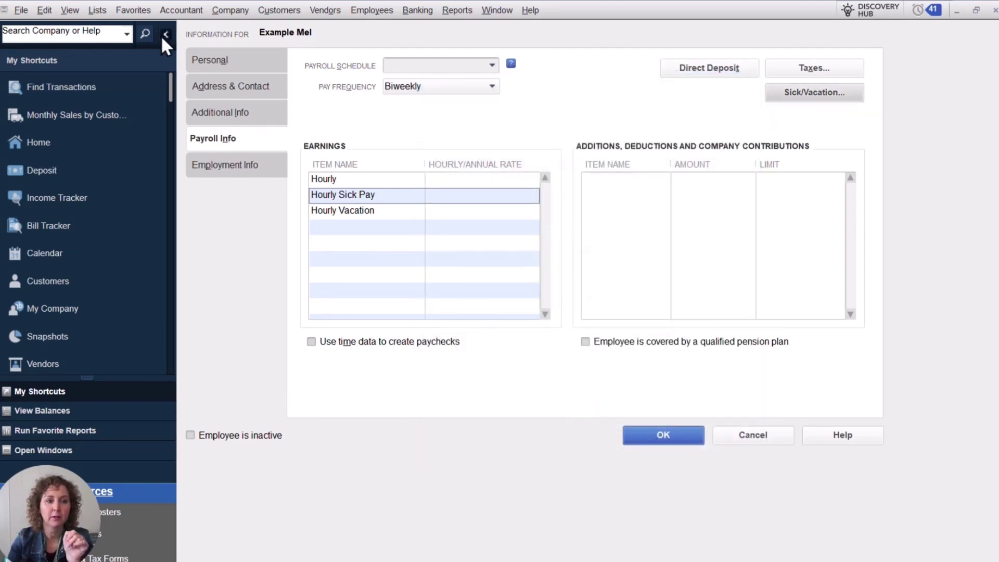
pyautogui.click(46, 15)
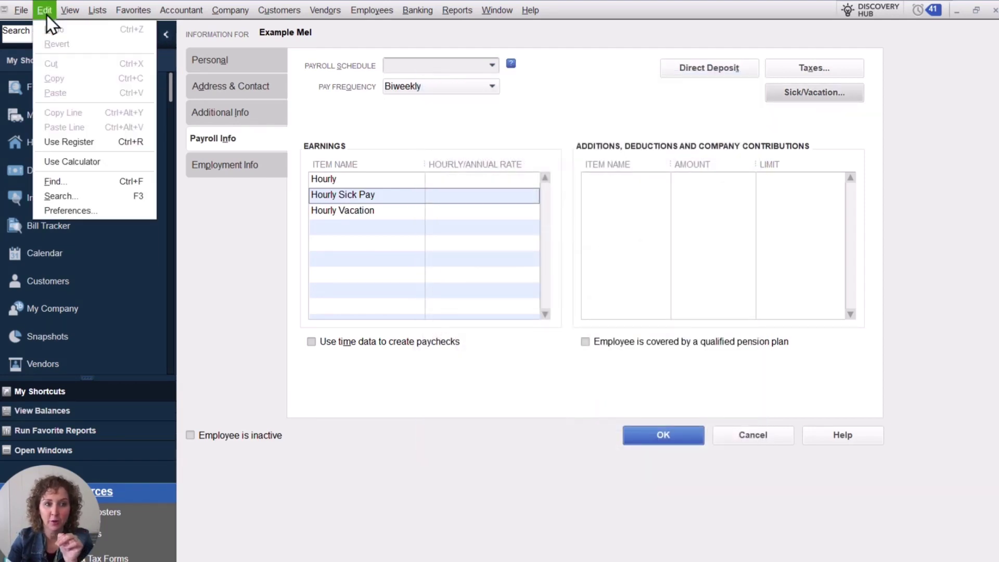
pyautogui.click(119, 209)
pyautogui.click(422, 24)
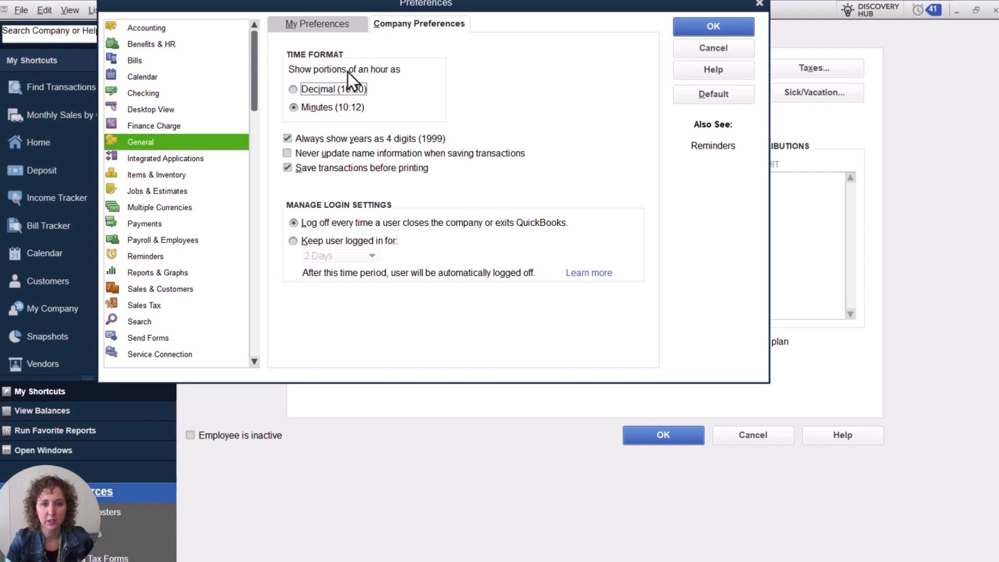
pyautogui.click(293, 89)
pyautogui.click(707, 30)
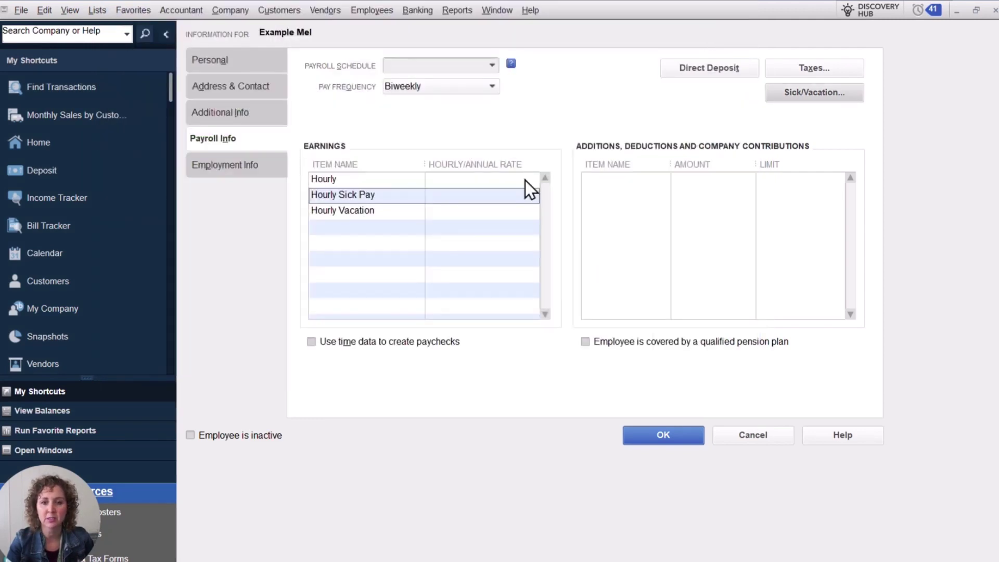
pyautogui.click(828, 99)
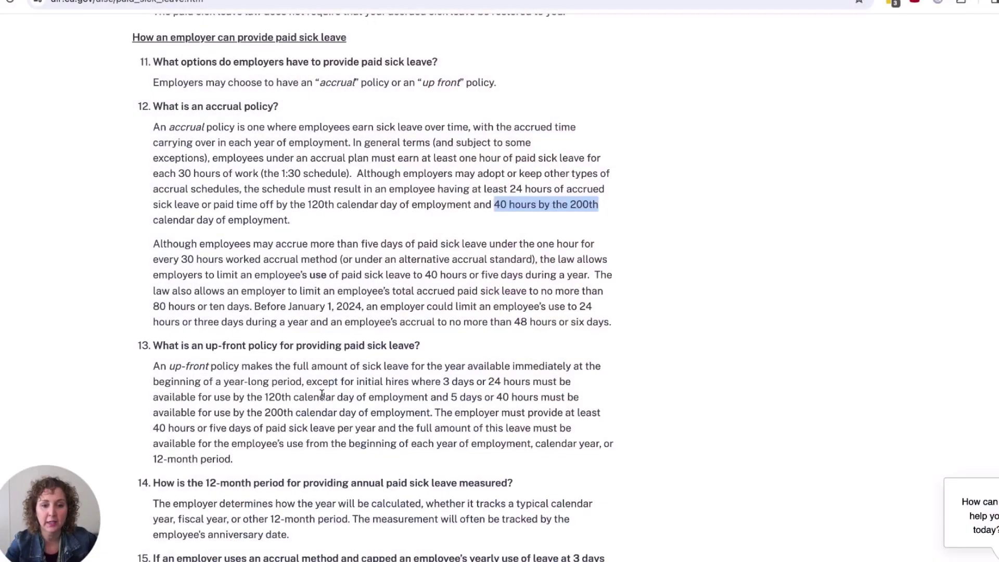
# Step: On the DIR paid sick leave FAQ, highlight question 14 on measuring the 12-month period
pyautogui.scroll(-5, 200, 271)
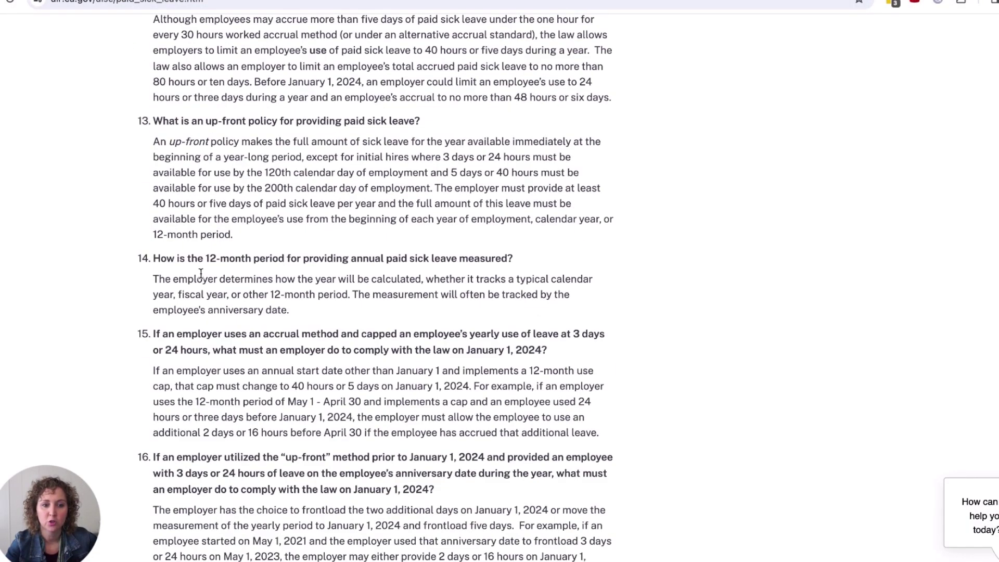
pyautogui.moveTo(217, 260); pyautogui.dragTo(513, 259)
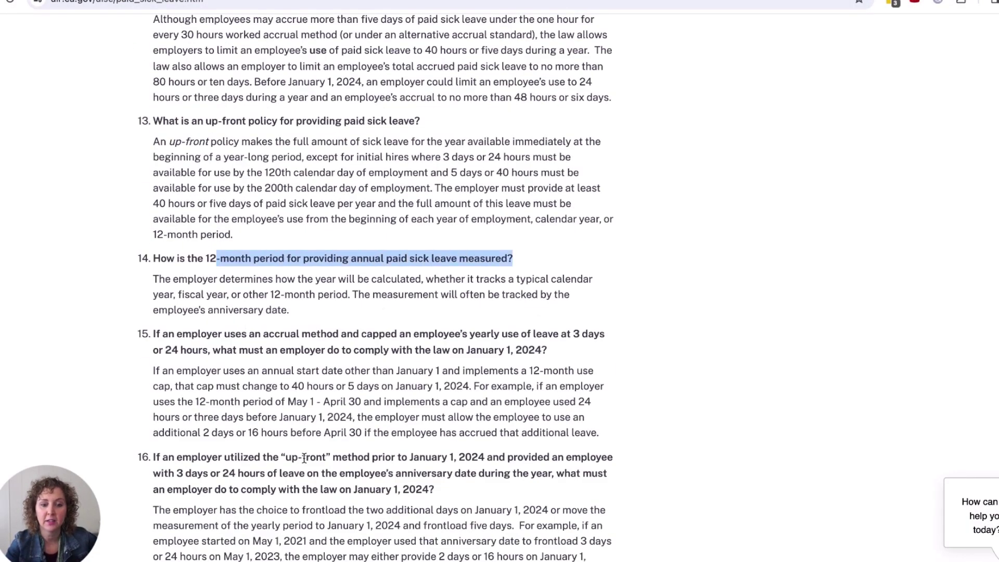
pyautogui.scroll(-3, 304, 458)
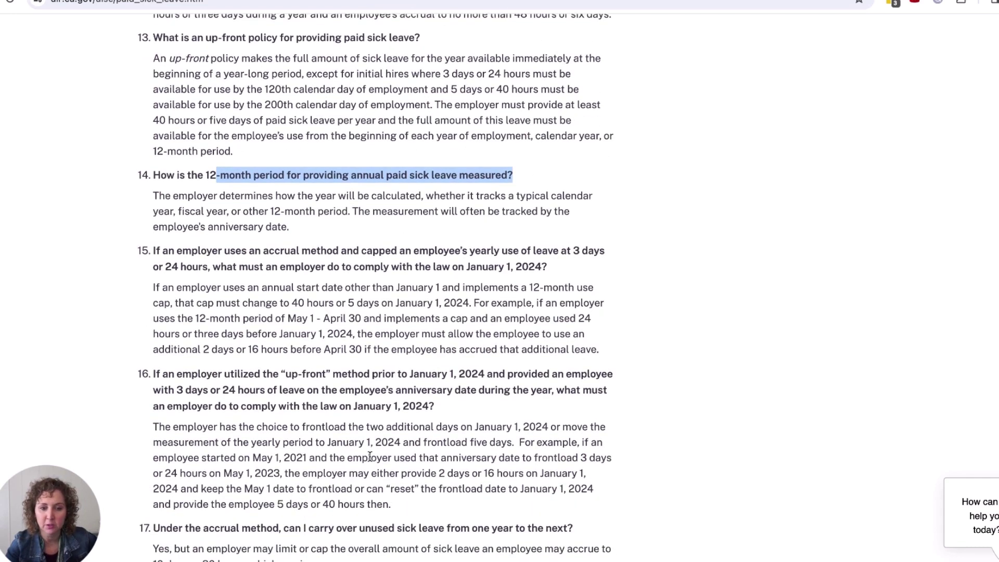
pyautogui.scroll(-2, 359, 487)
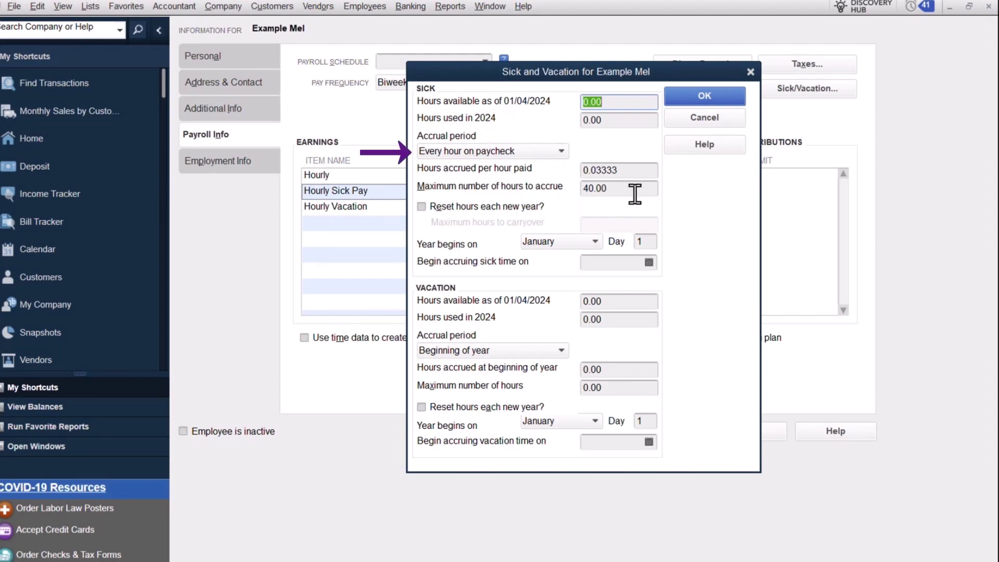
# Step: Keep the employee's sick accrual on Every hour on paycheck, leave Begin accruing blank, and save
pyautogui.click(547, 153)
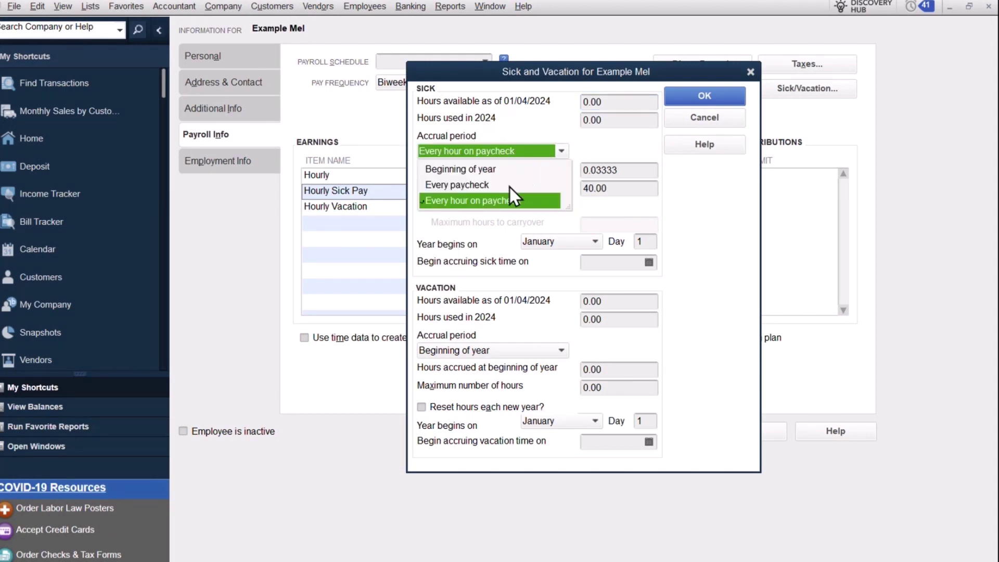
pyautogui.click(487, 271)
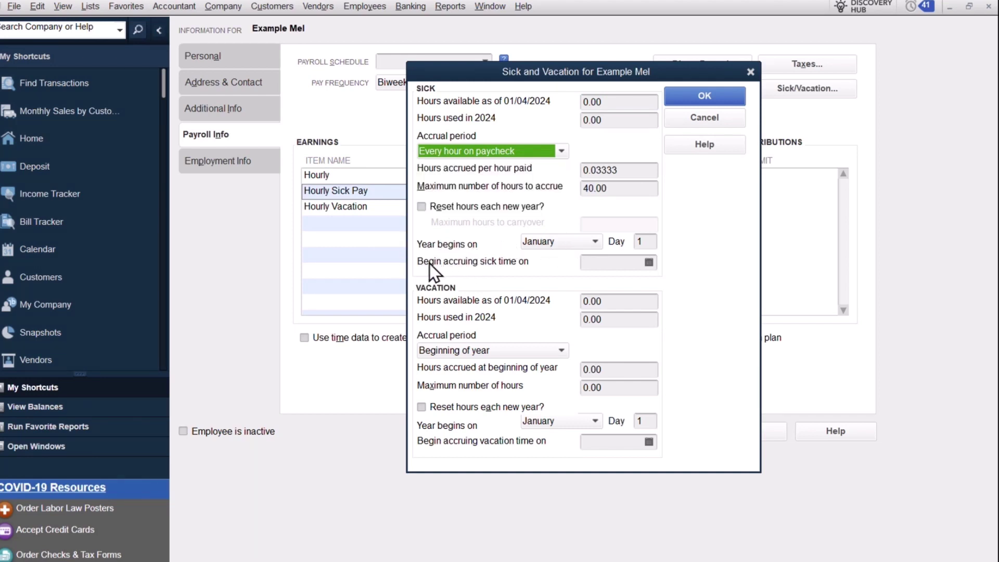
pyautogui.click(649, 262)
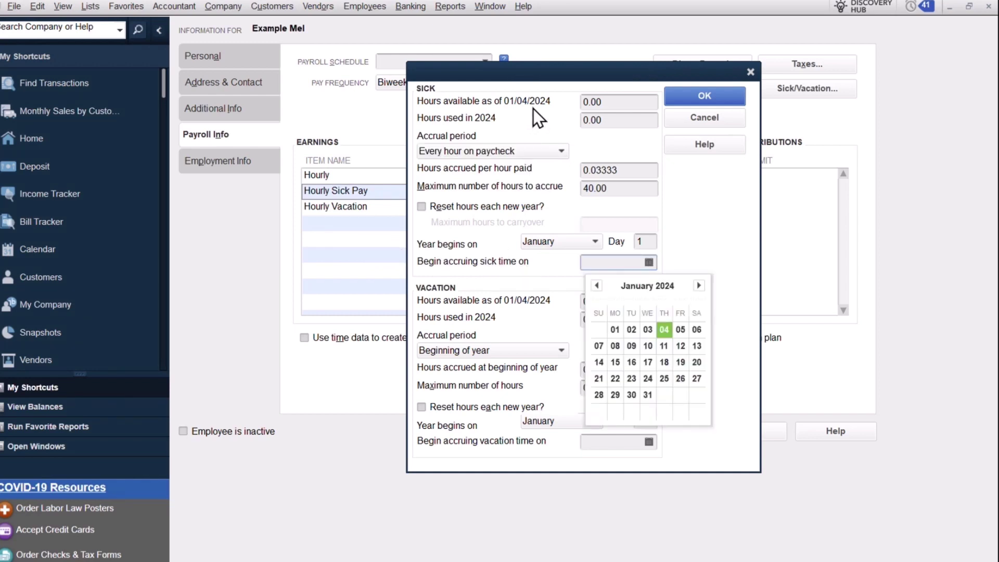
pyautogui.click(500, 103)
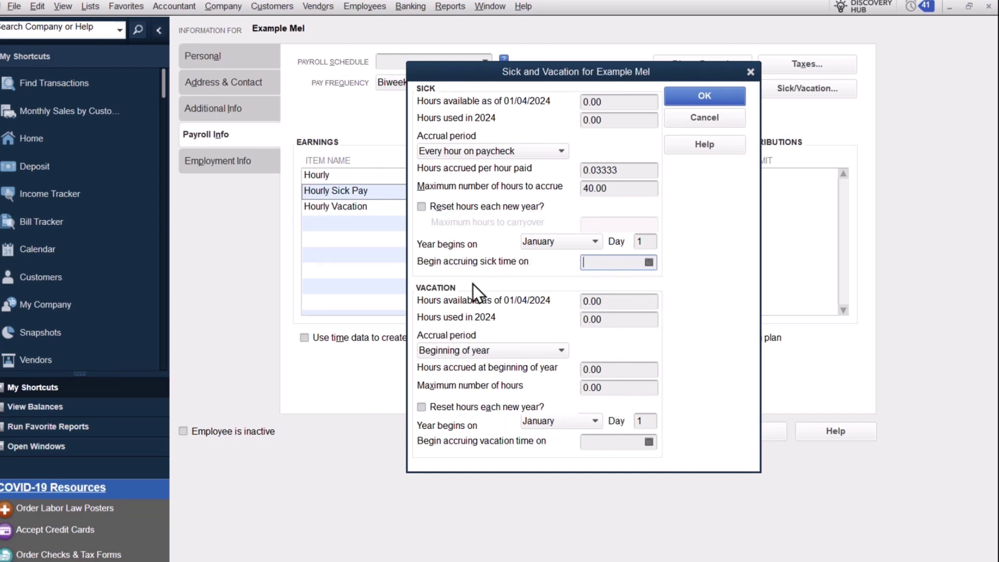
pyautogui.click(728, 96)
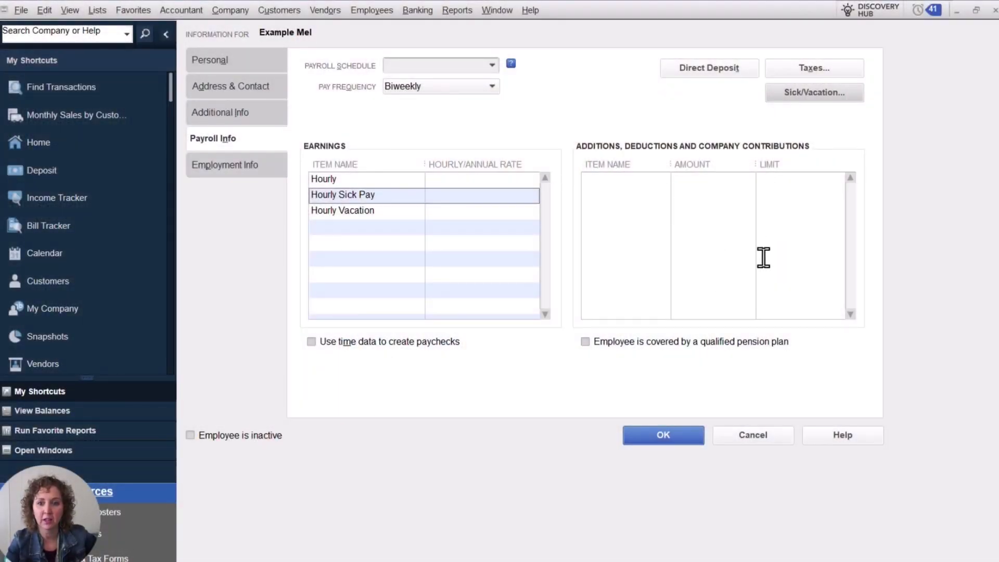
# Step: Cancel the Edit Employee window and run Reports > Employees & Payroll > Paid Time Off List
pyautogui.click(747, 443)
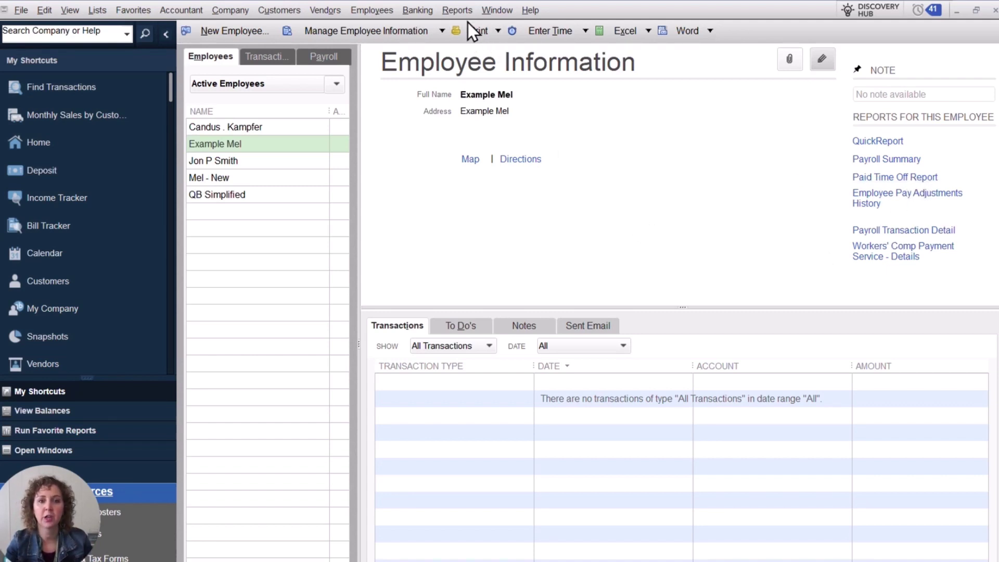
pyautogui.click(458, 11)
pyautogui.moveTo(524, 226)
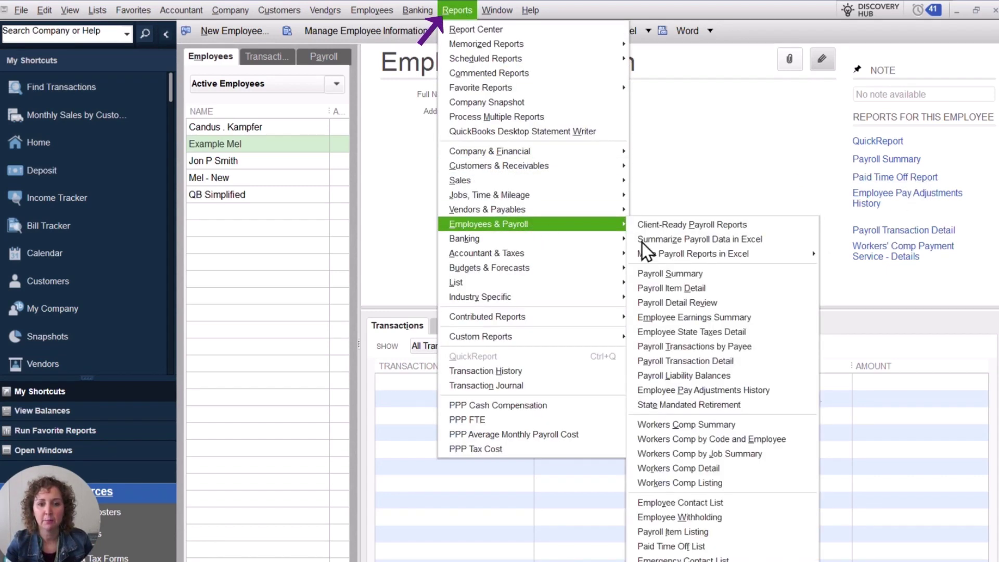
pyautogui.click(682, 546)
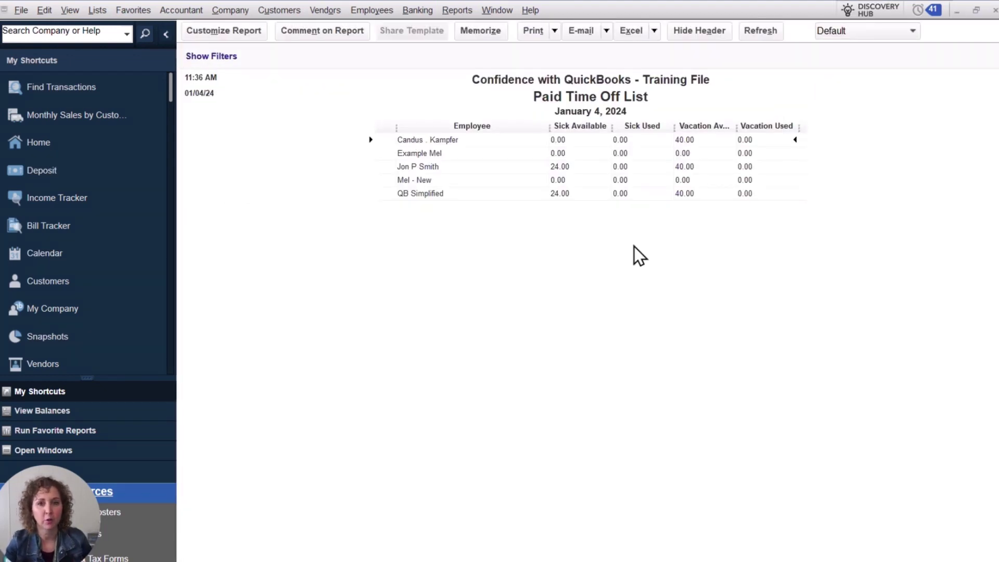